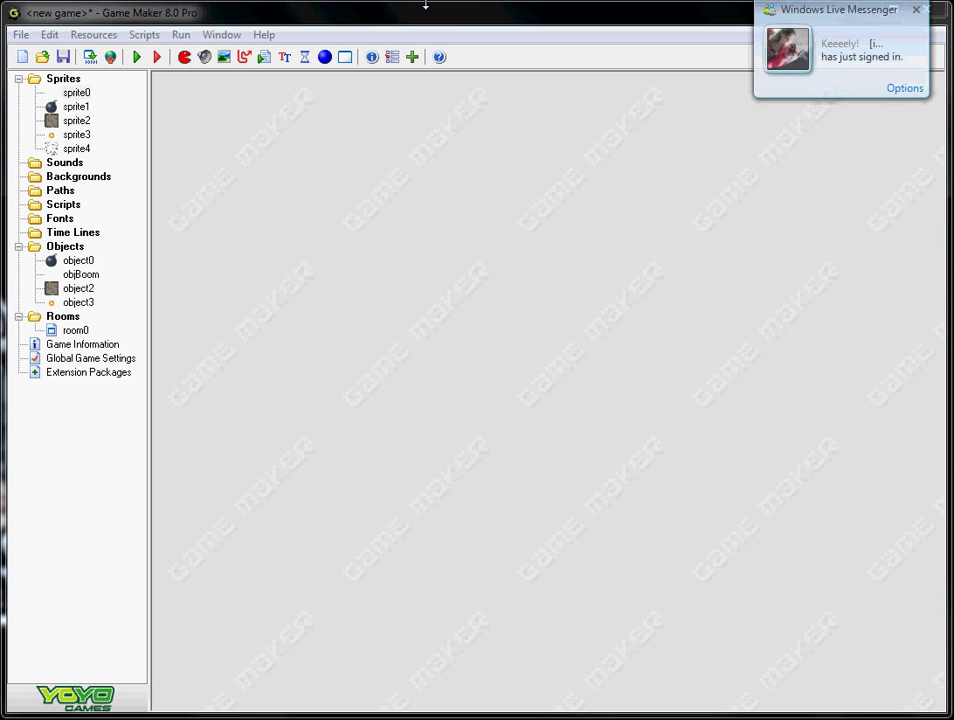
- Dismiss the chat sign-in notifications and open sprite0's properties maximized in the workspace
click(918, 11)
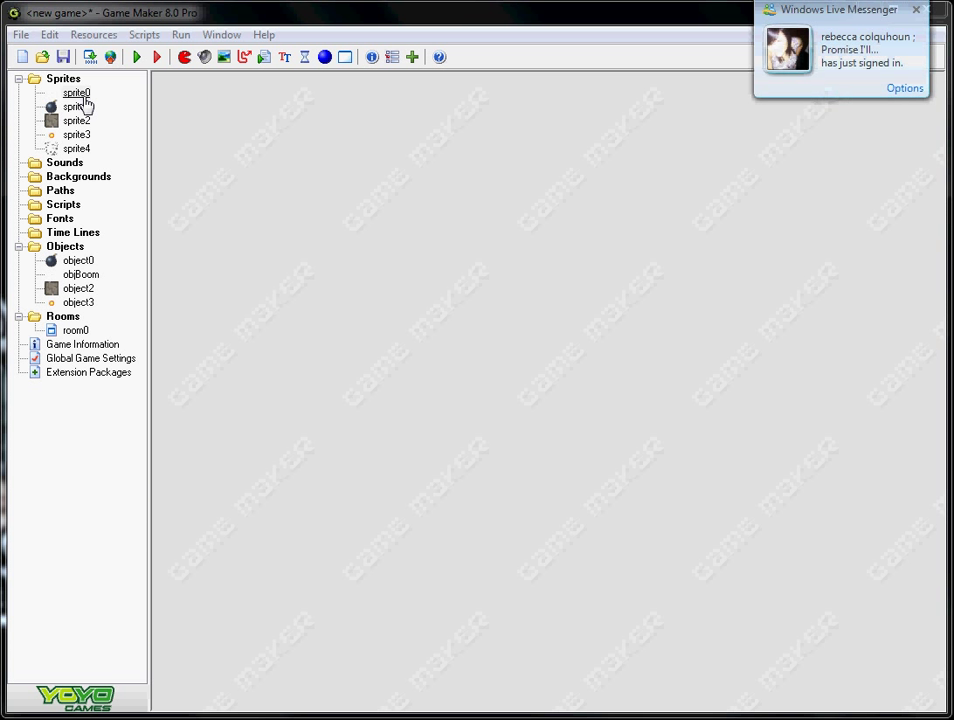
click(916, 10)
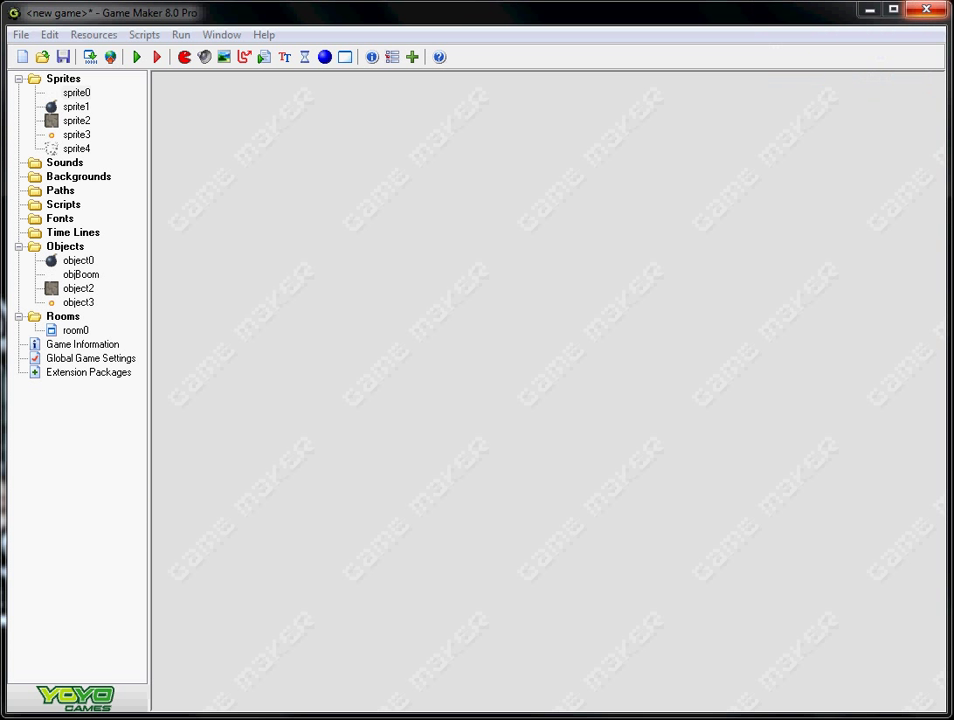
double_click(72, 94)
drag(639, 197, 547, 149)
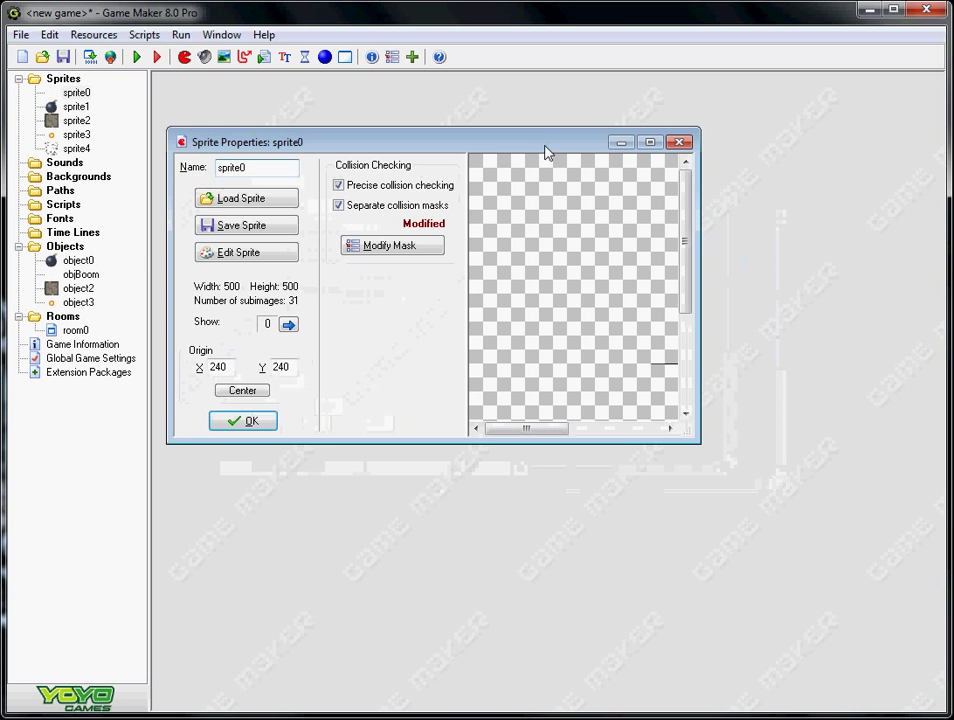
double_click(547, 149)
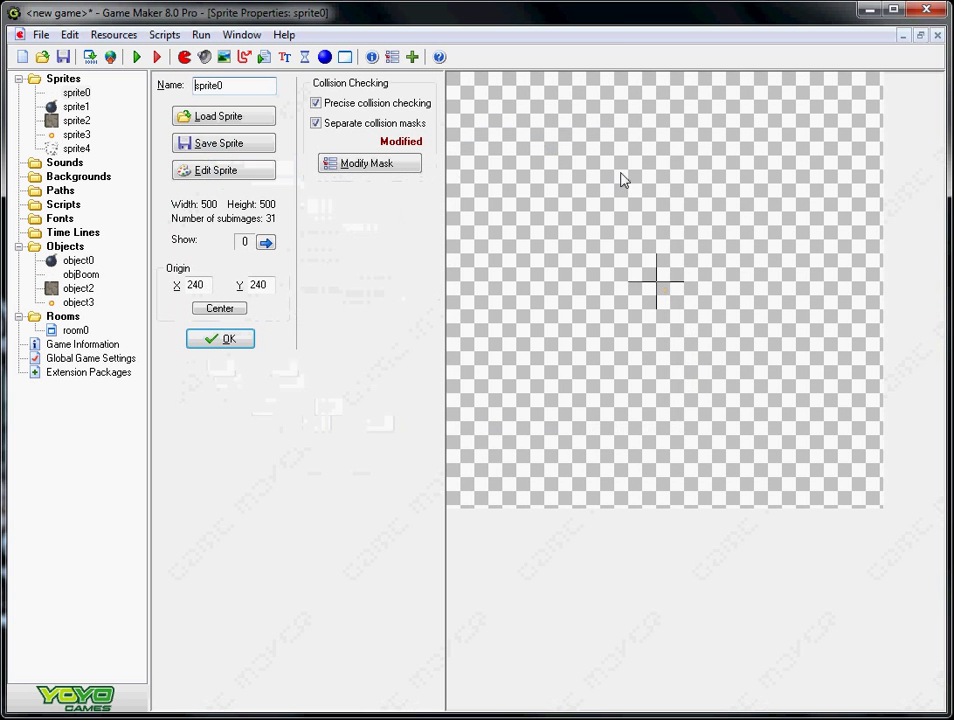
- Open sprite0's 31-frame glowing ball animation in the Sprite Editor with a wider preview pane
click(240, 170)
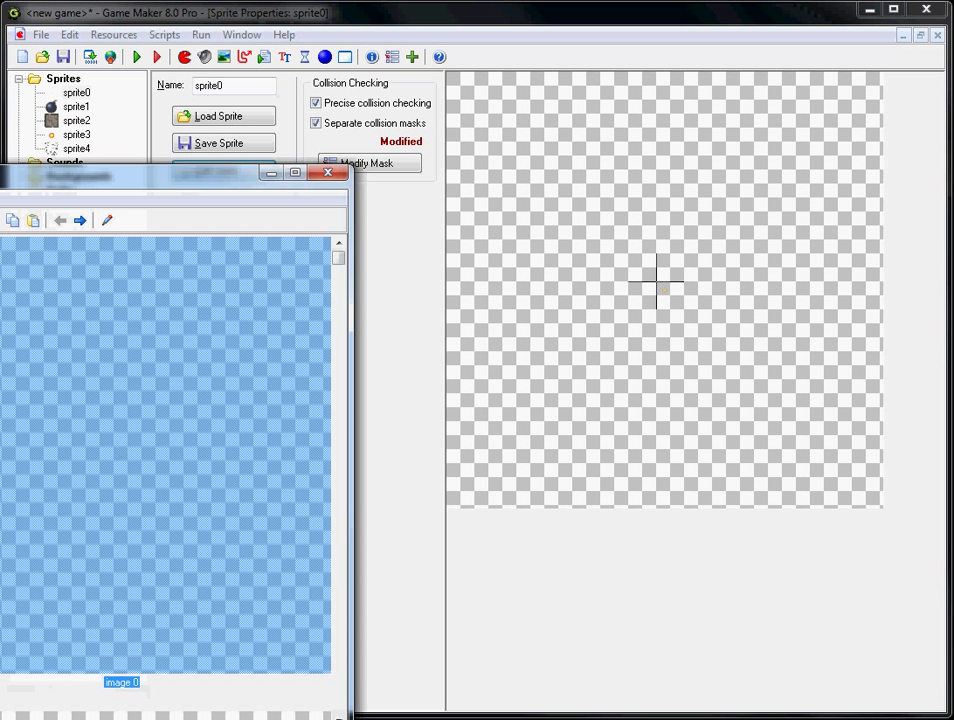
drag(5, 416, 292, 416)
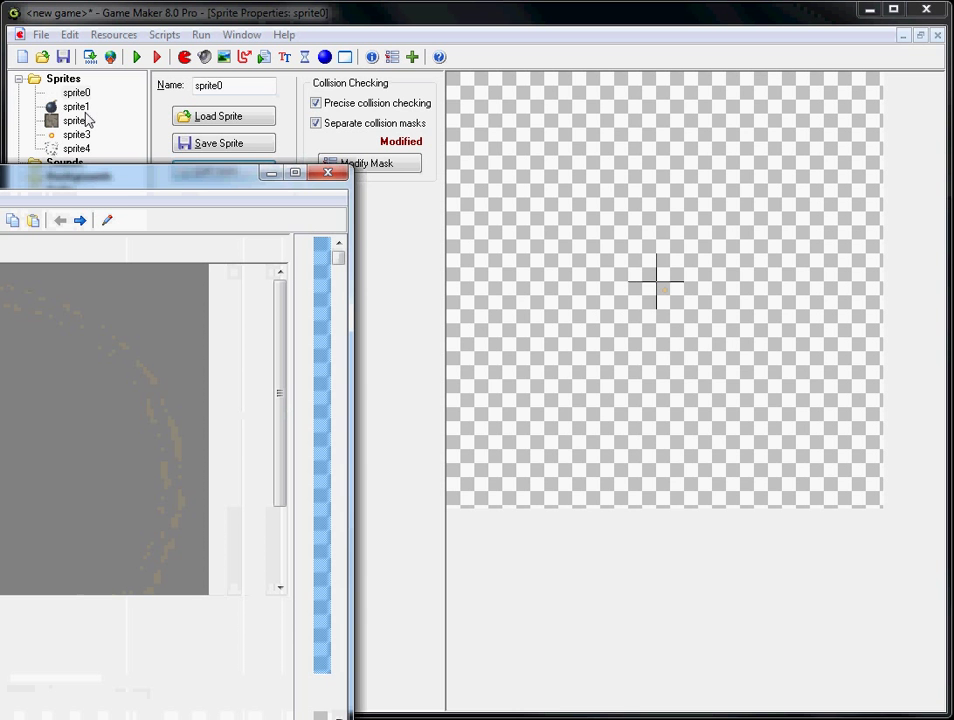
drag(118, 192, 574, 105)
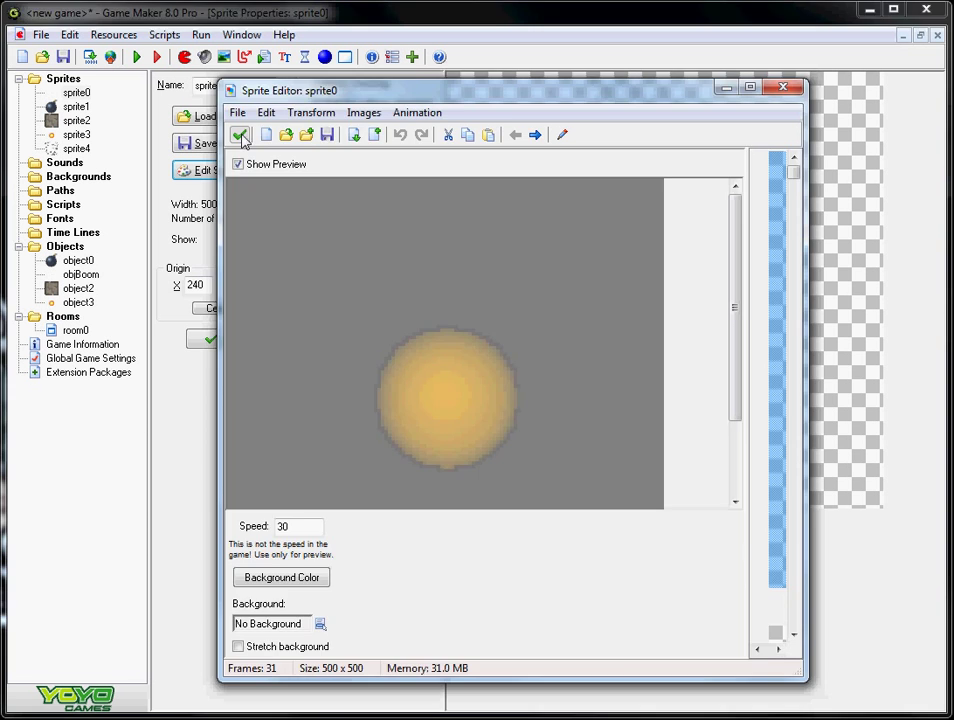
- Close sprite0's Sprite Editor, review its collision mask settings, and close sprite0's properties
click(239, 136)
click(366, 166)
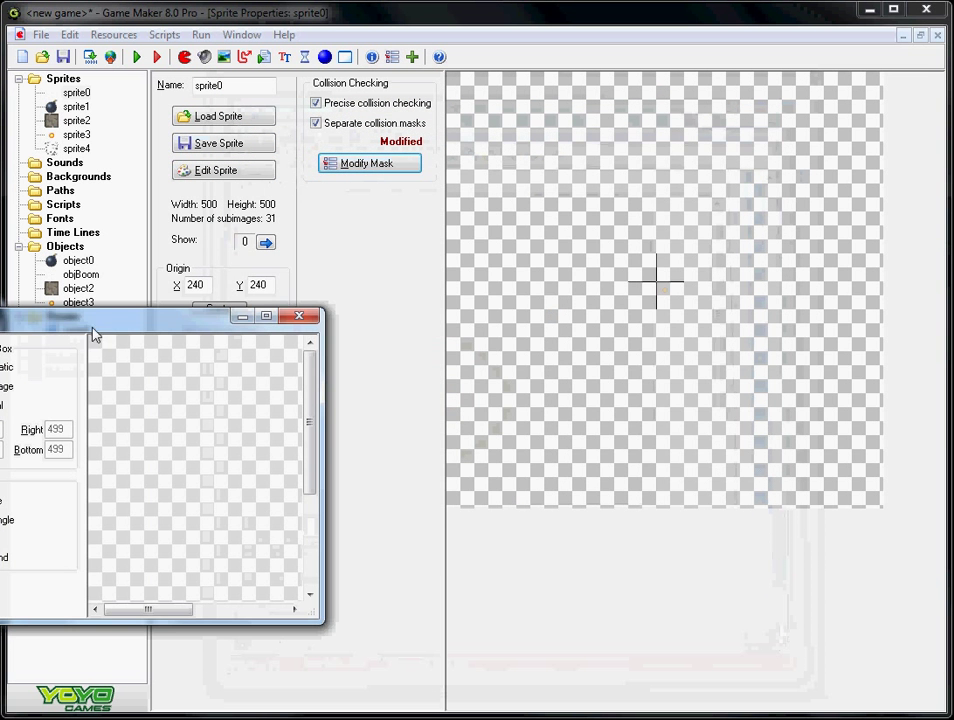
drag(93, 335, 559, 148)
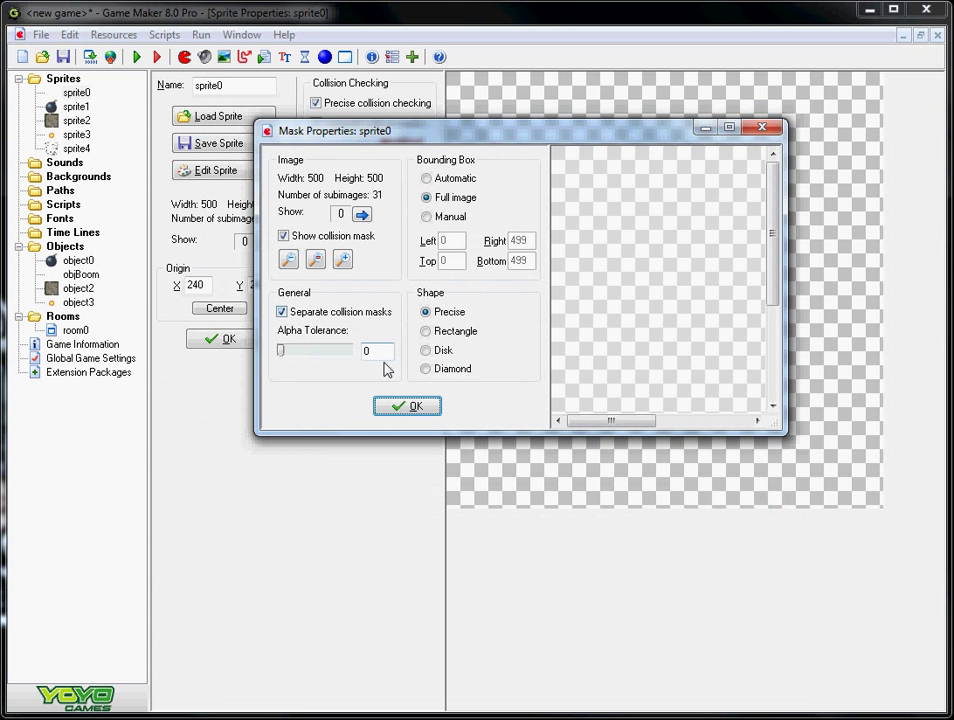
click(414, 406)
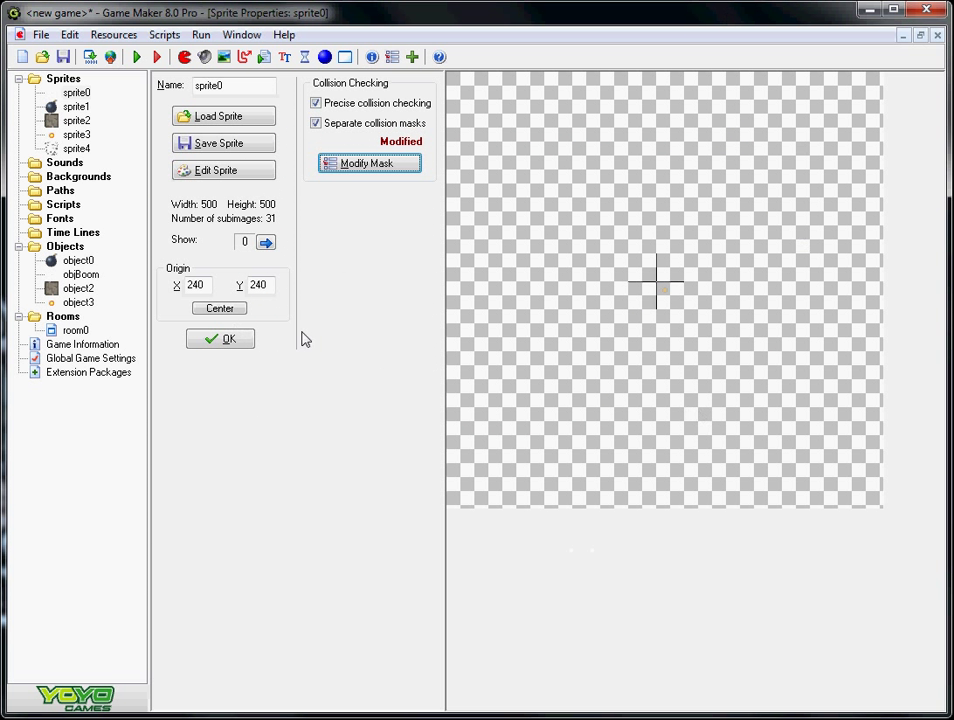
click(236, 340)
- Browse sprite1's 50 bomb frames and animation commands, then close the Sprite Editor unchanged
double_click(74, 105)
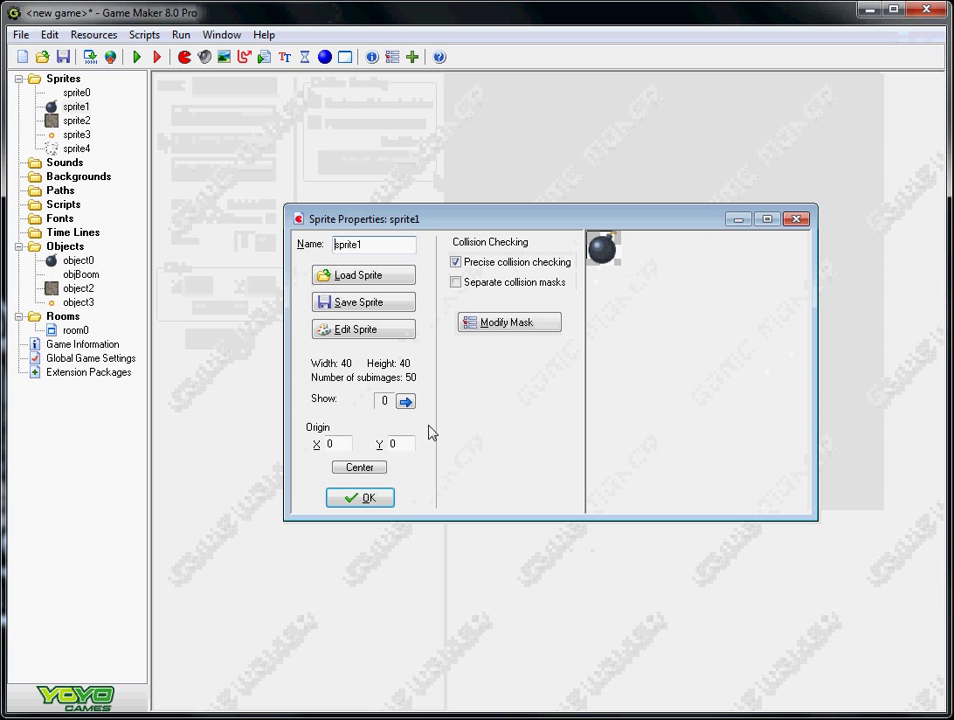
click(363, 329)
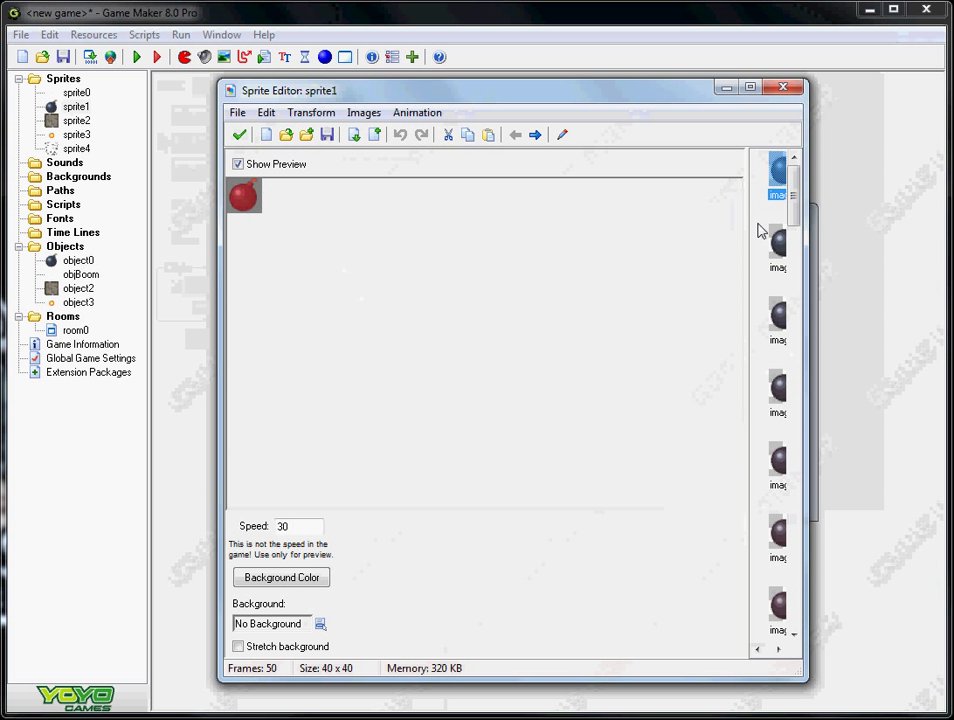
drag(743, 228, 362, 230)
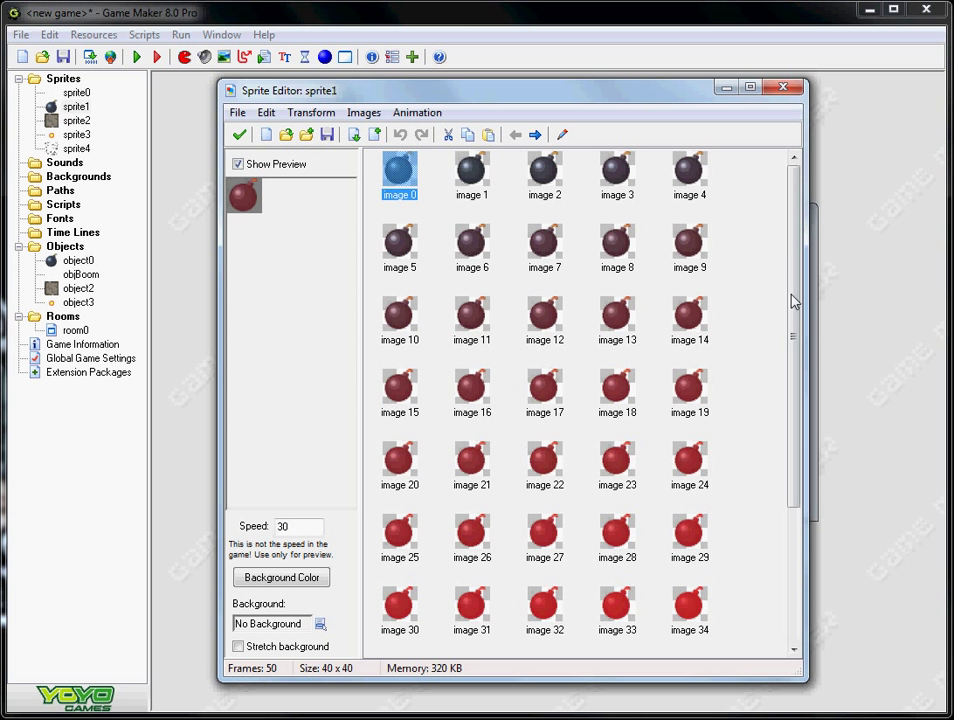
scroll(797, 280, down, 2)
scroll(797, 280, down, 3)
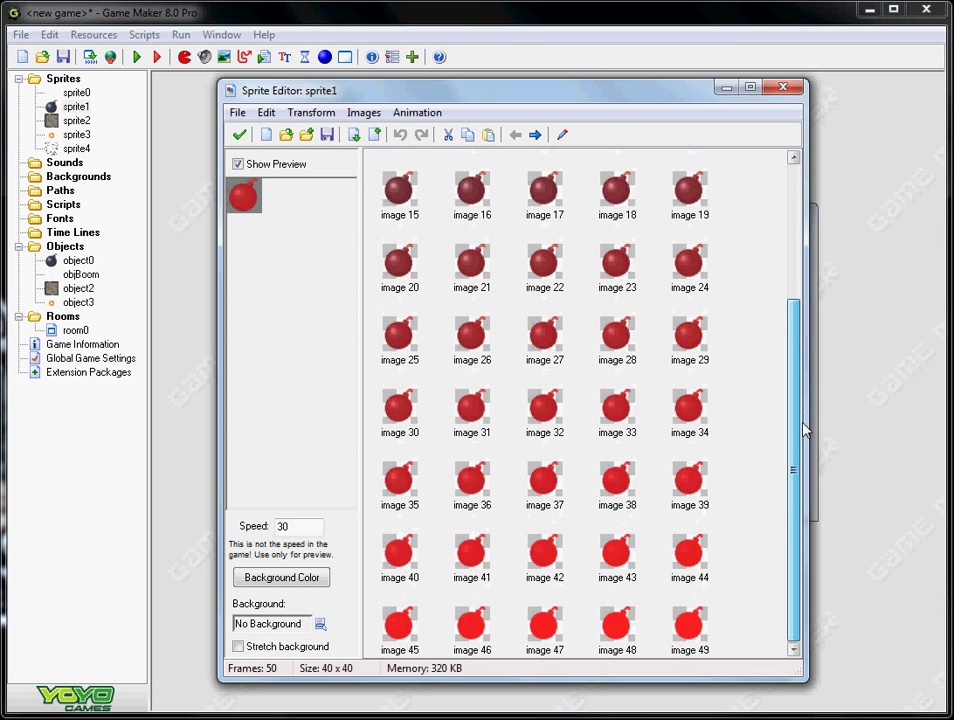
click(412, 113)
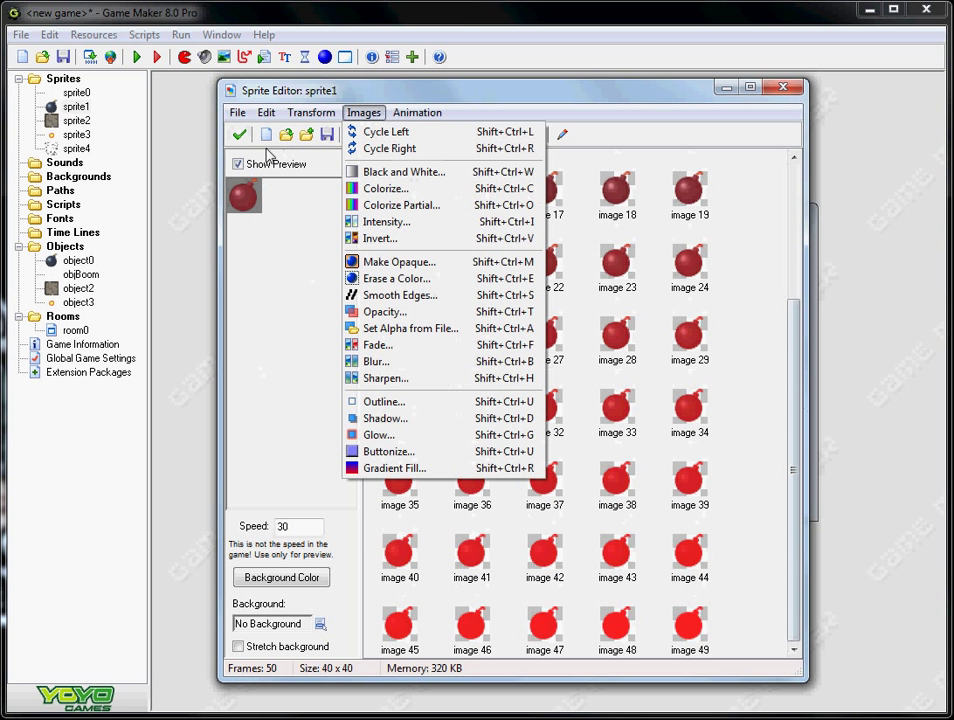
click(239, 134)
click(239, 134)
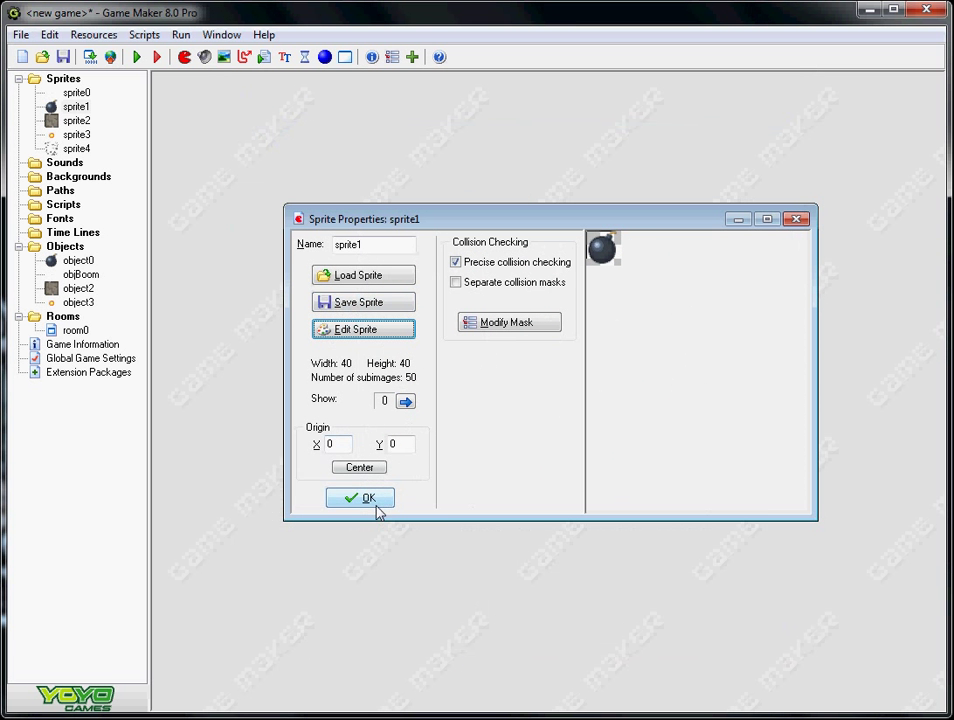
- Close sprite1, then review and close the properties of sprite2, sprite3 and sprite4
click(368, 500)
double_click(76, 120)
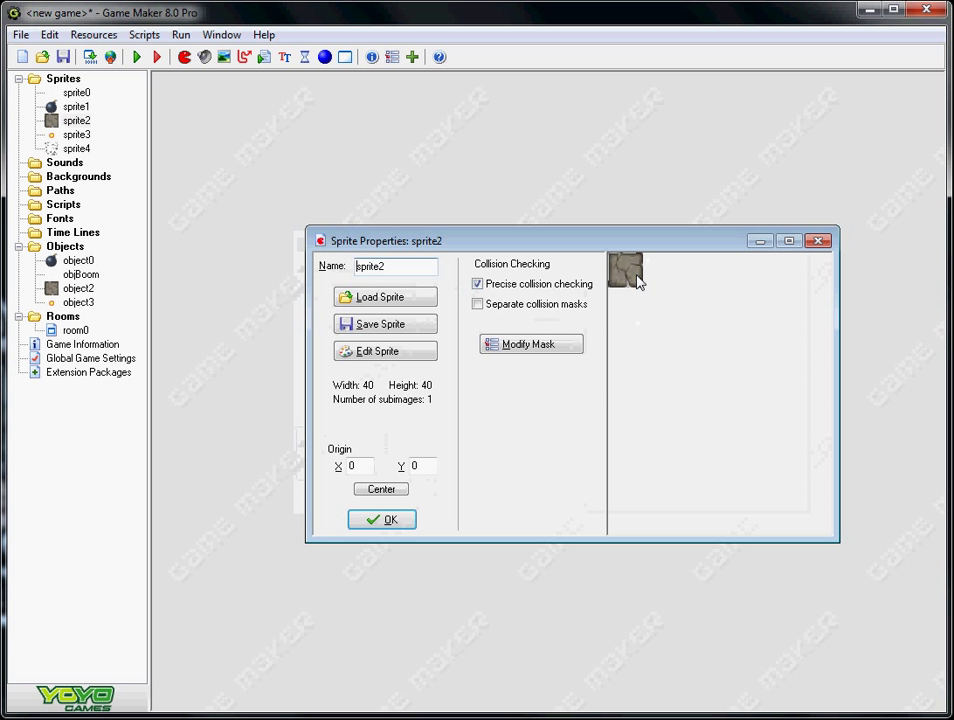
click(376, 518)
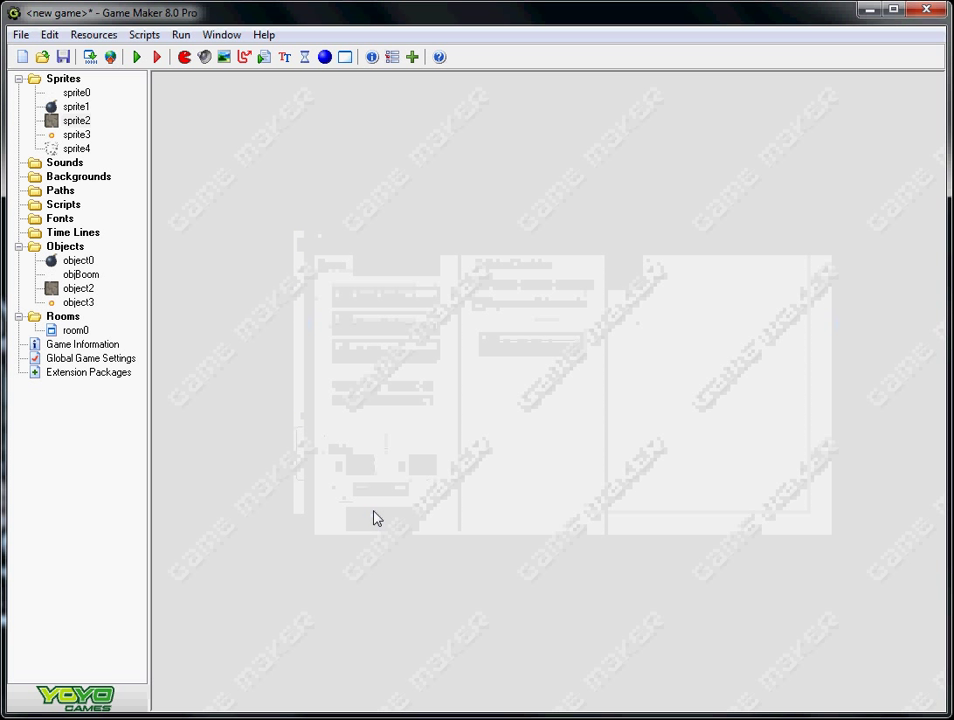
double_click(50, 138)
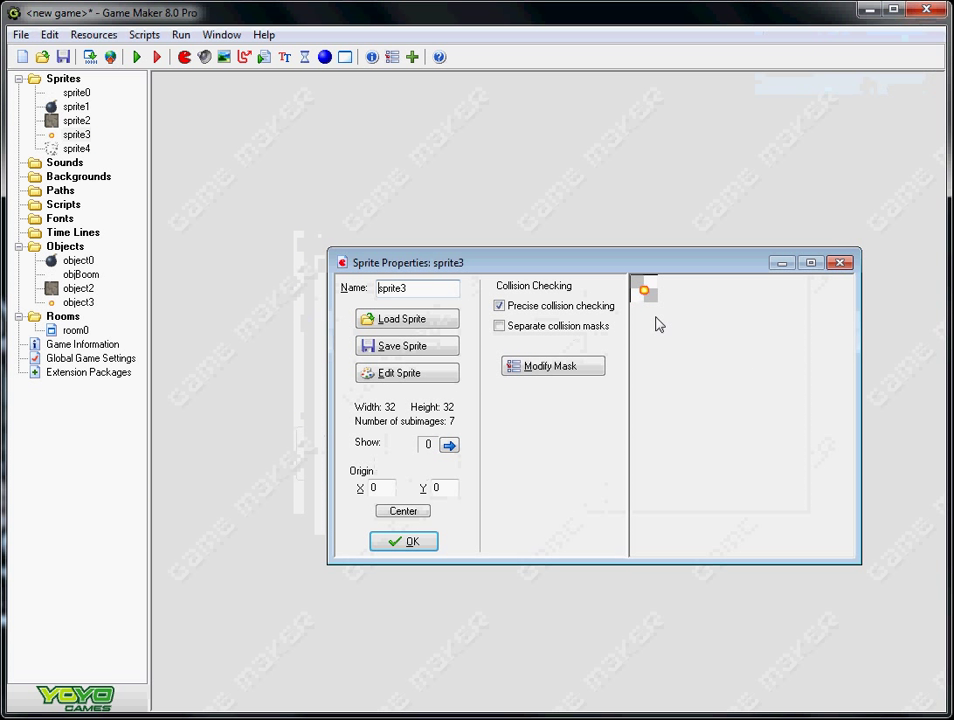
click(383, 545)
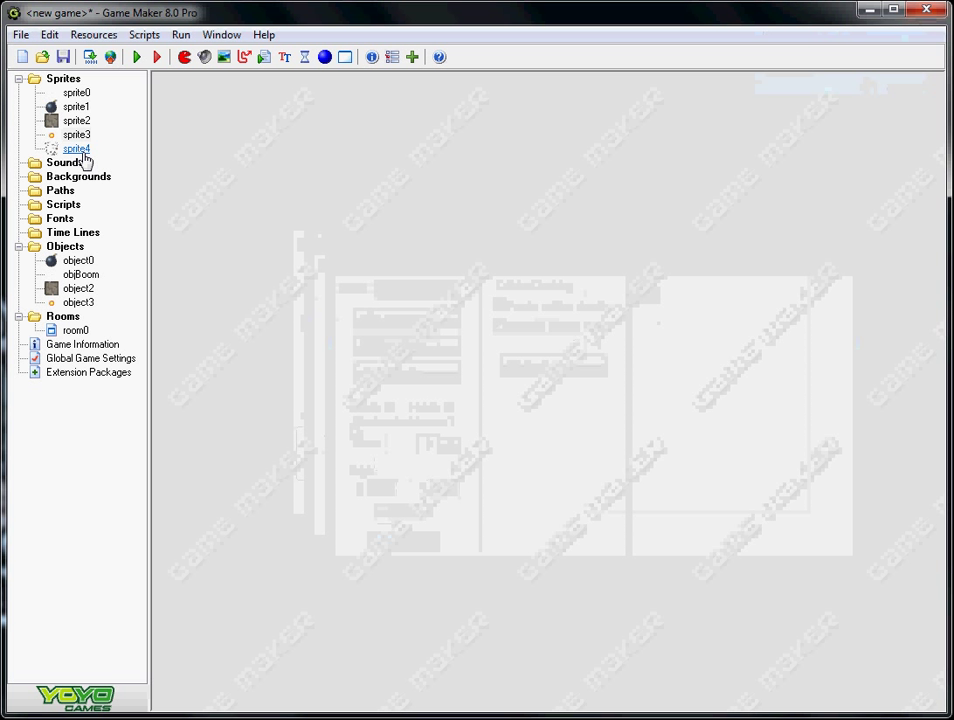
double_click(76, 148)
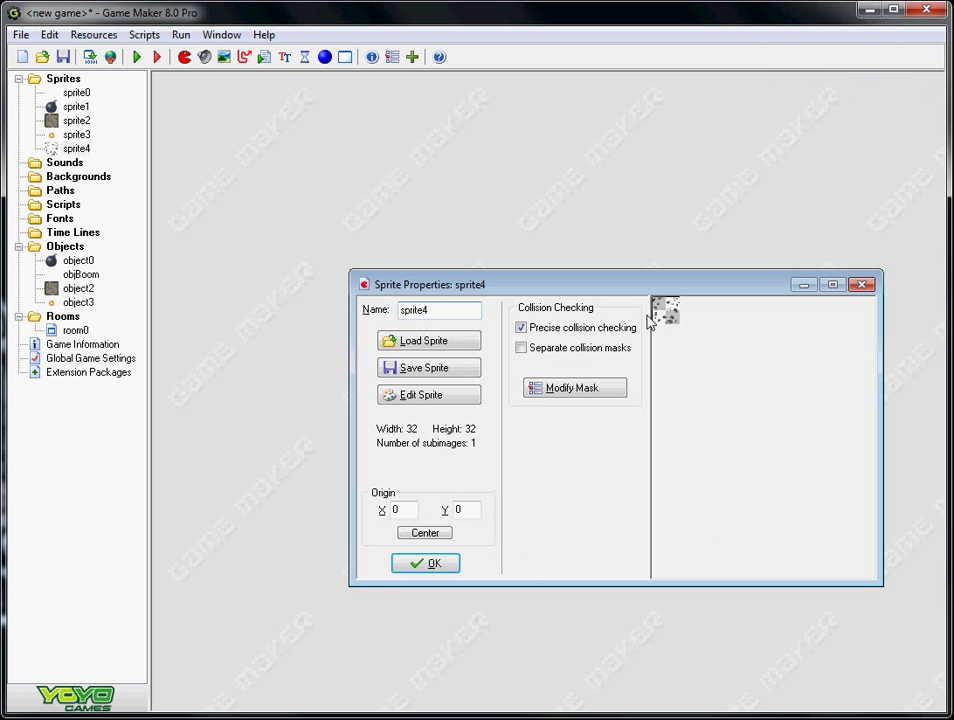
click(420, 563)
mouse_move(77, 259)
mouse_down()
mouse_move(79, 306)
mouse_move(77, 262)
mouse_up()
- Check object0's Create change-sprite action and its Animation End actions, then close object0
double_click(77, 262)
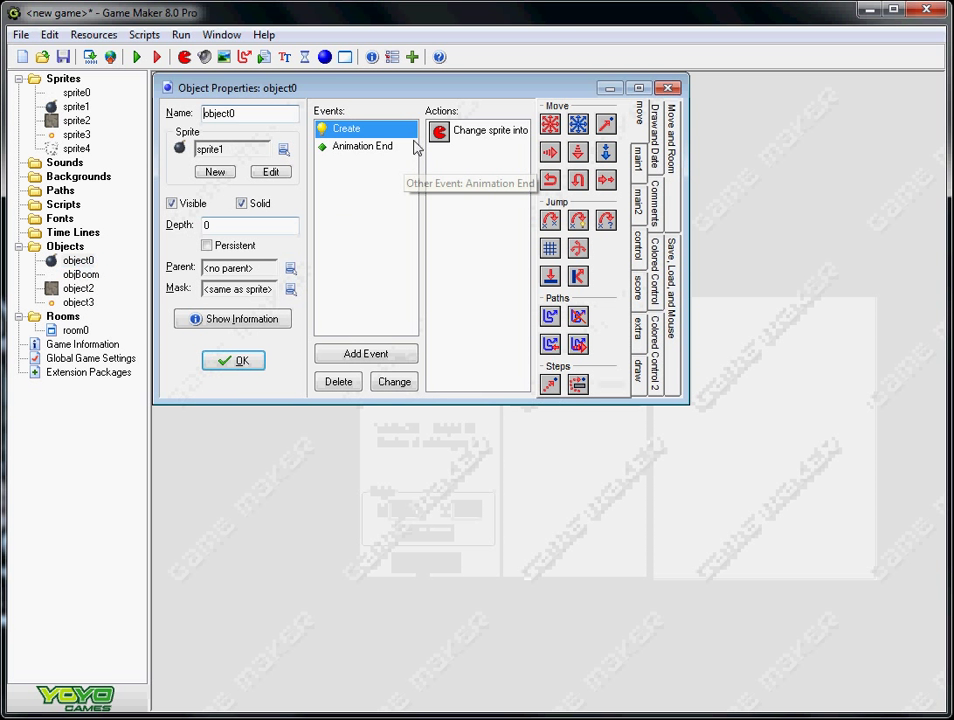
drag(419, 88, 570, 216)
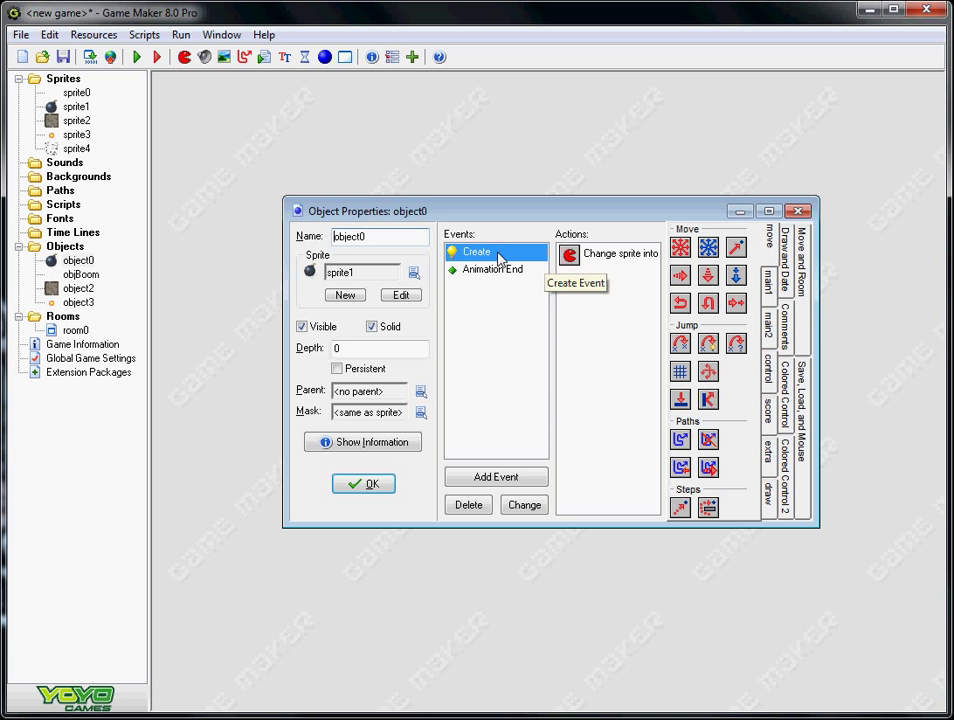
double_click(587, 251)
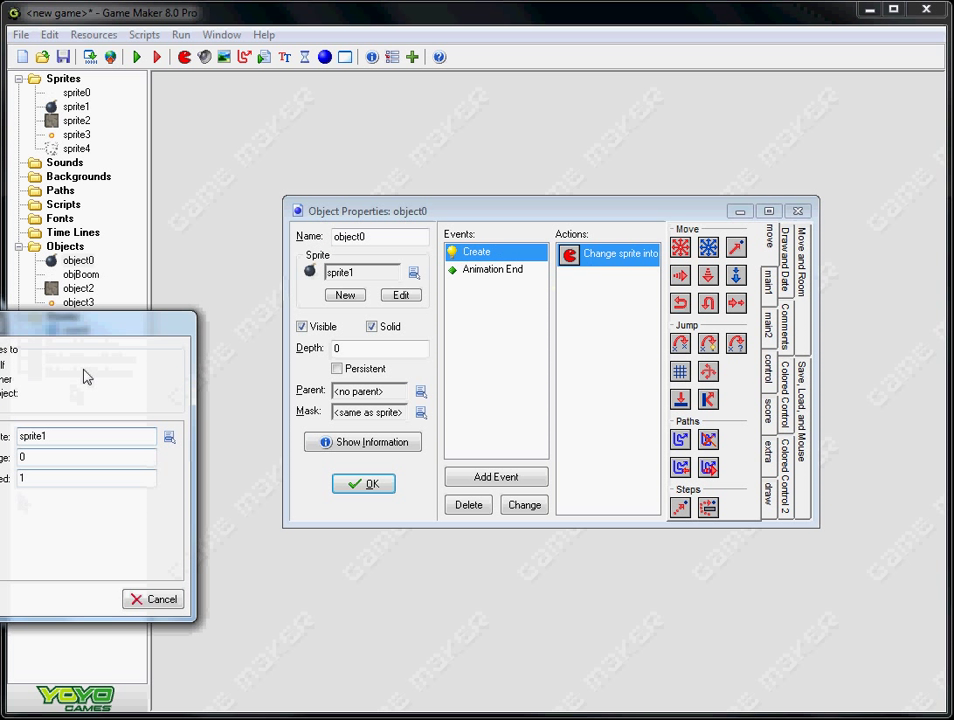
drag(94, 338, 491, 340)
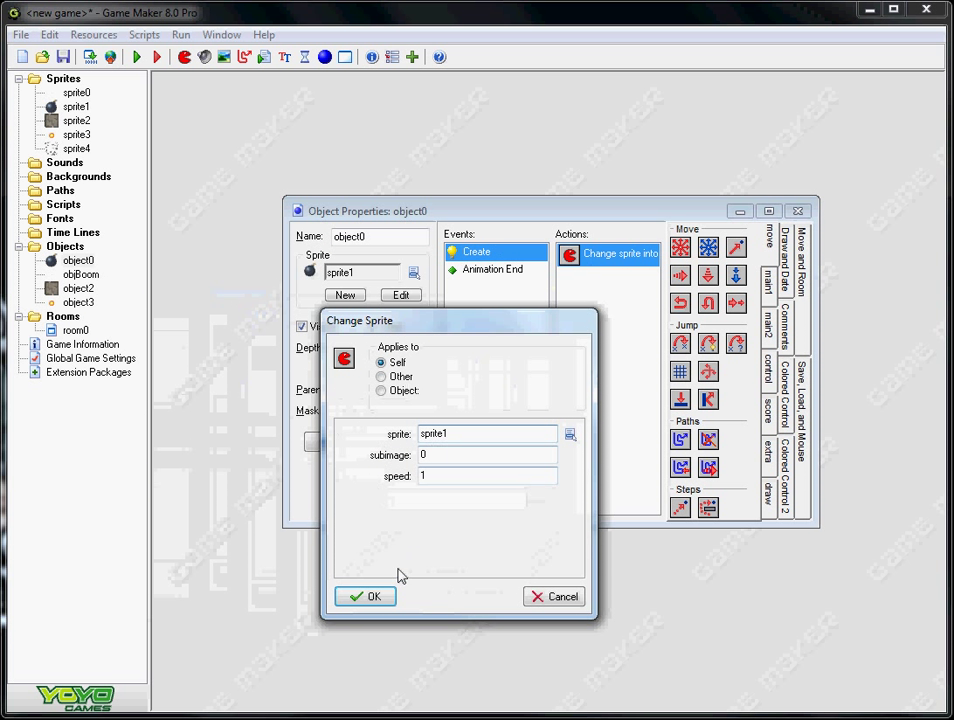
click(383, 597)
click(516, 272)
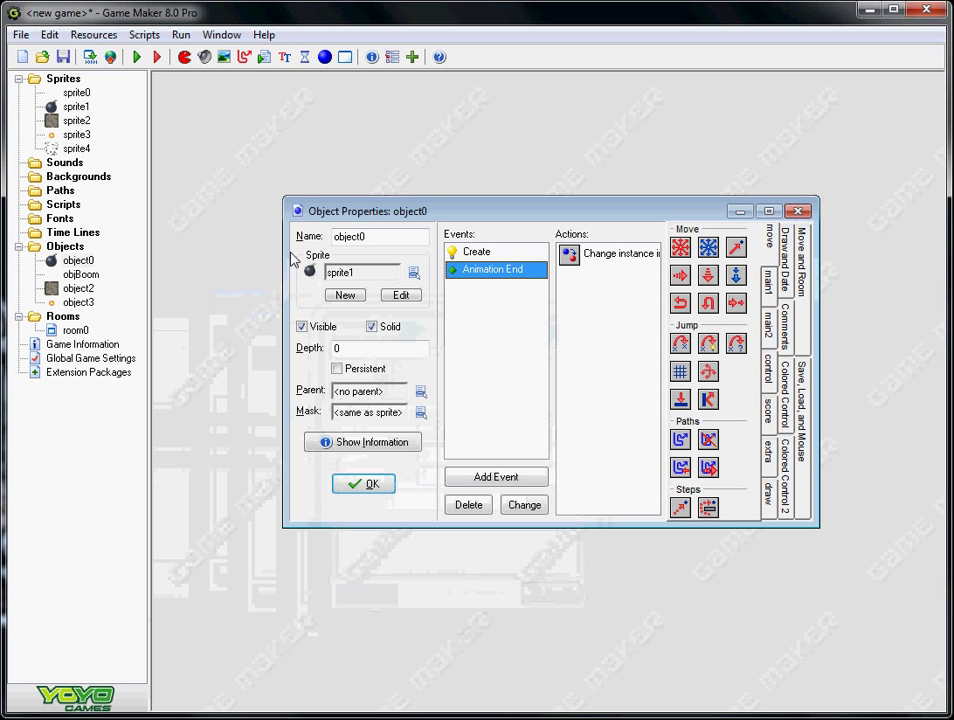
click(363, 484)
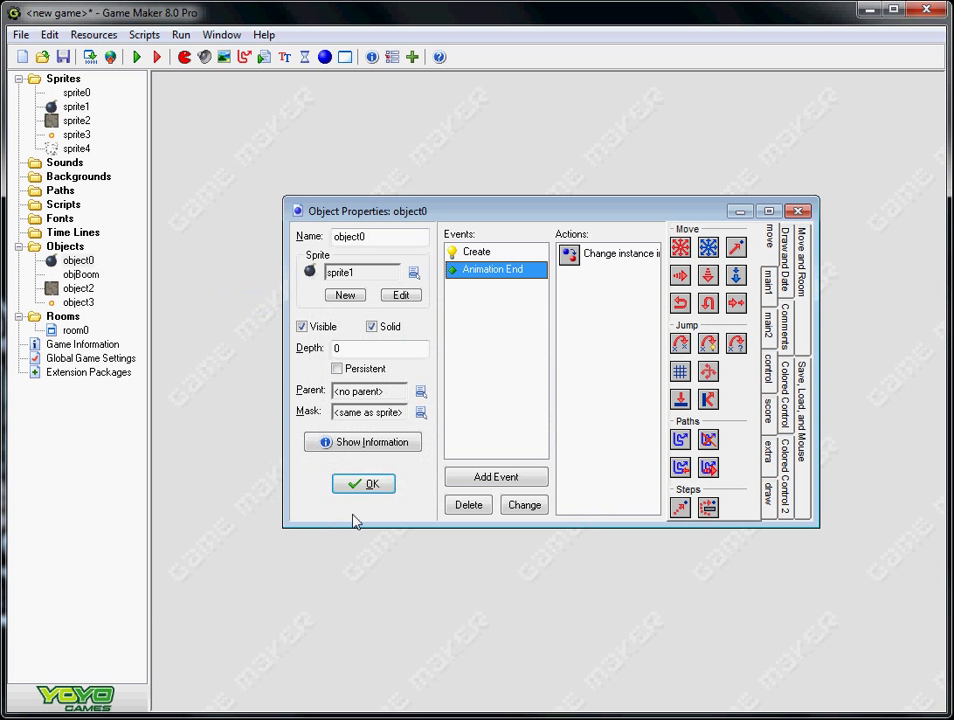
double_click(76, 106)
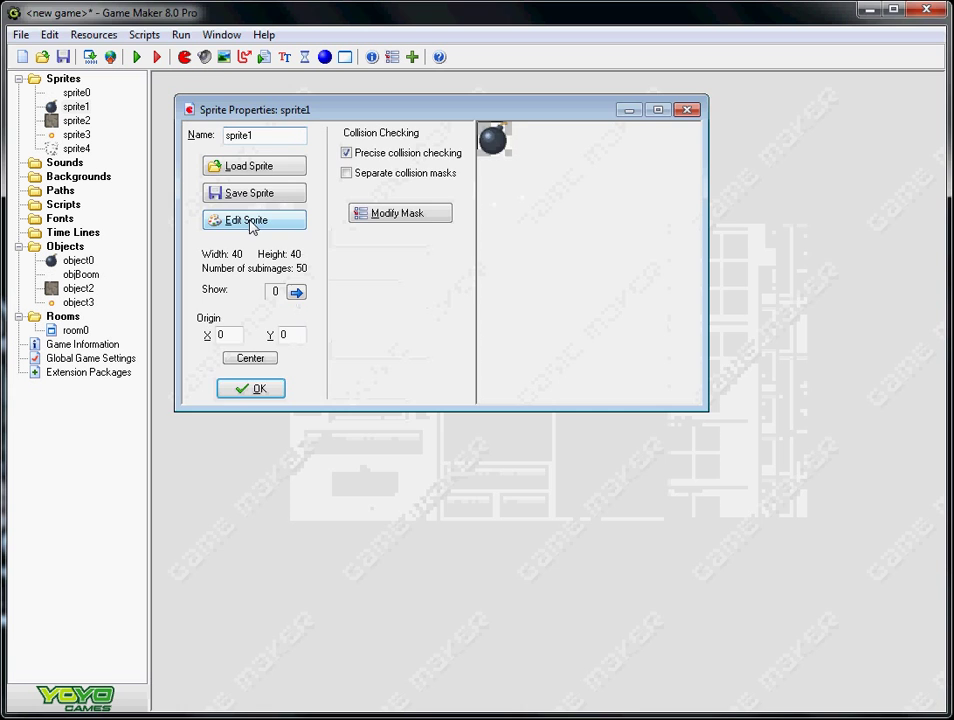
click(249, 222)
drag(794, 196, 799, 491)
click(689, 624)
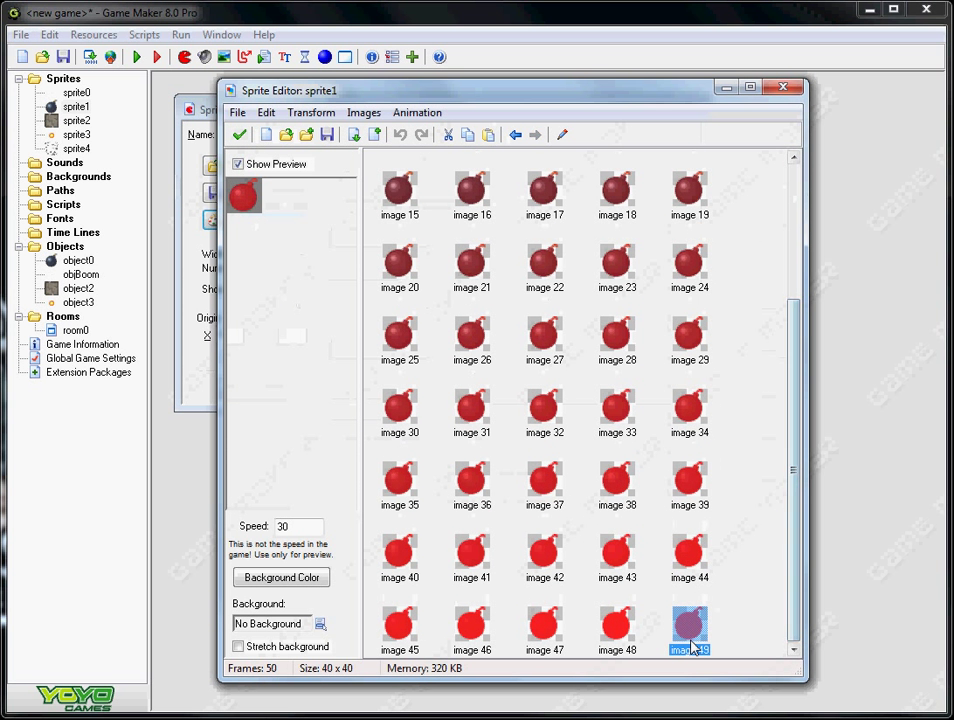
click(239, 136)
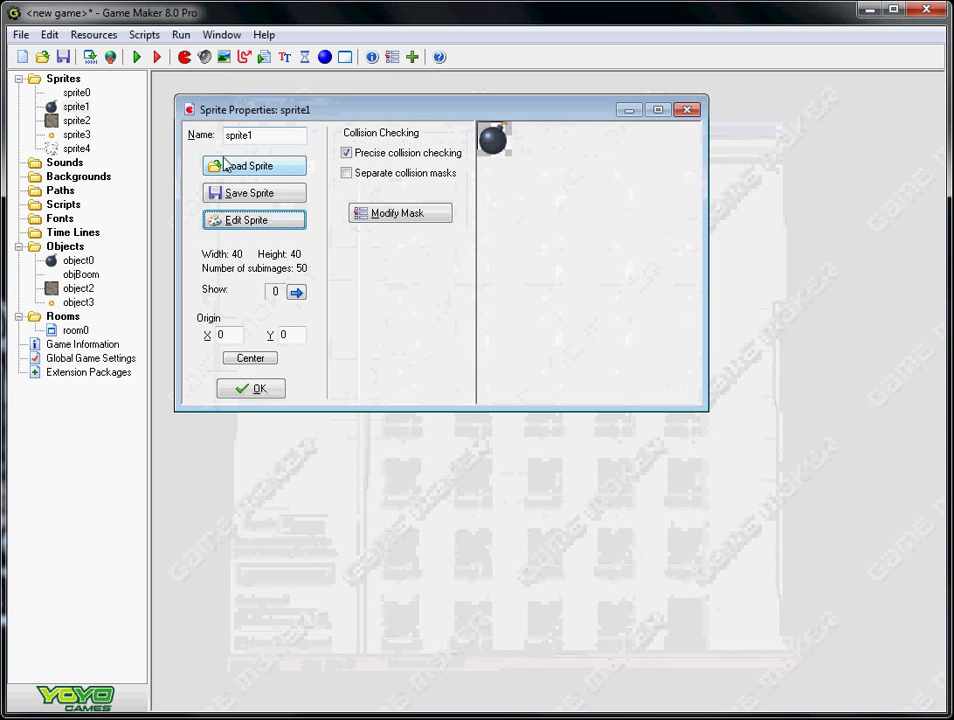
click(290, 389)
click(72, 275)
double_click(66, 276)
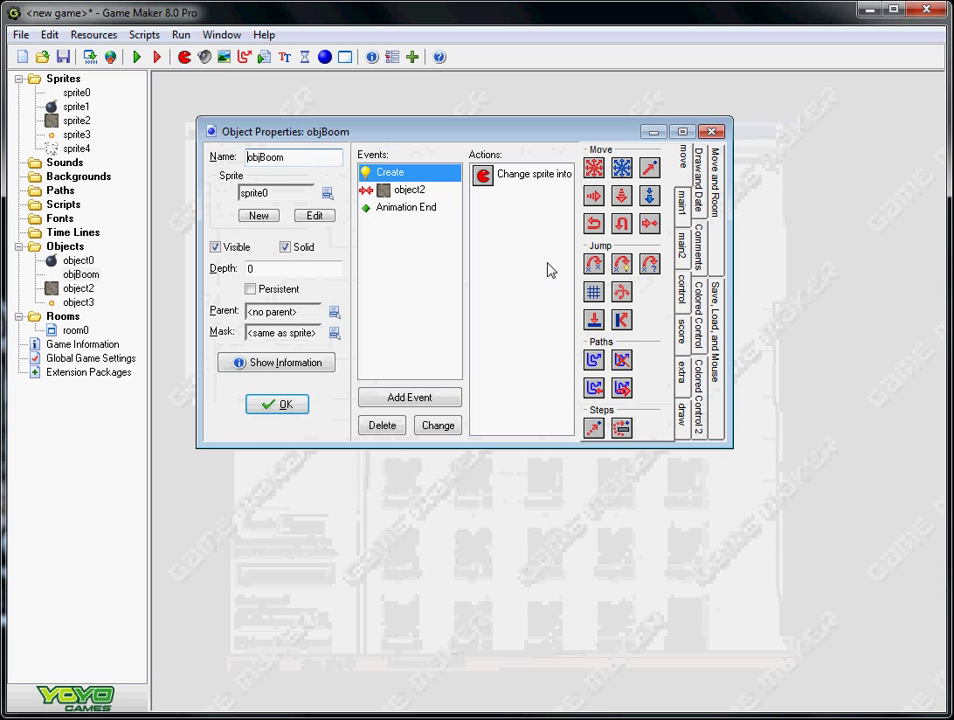
click(278, 404)
double_click(79, 260)
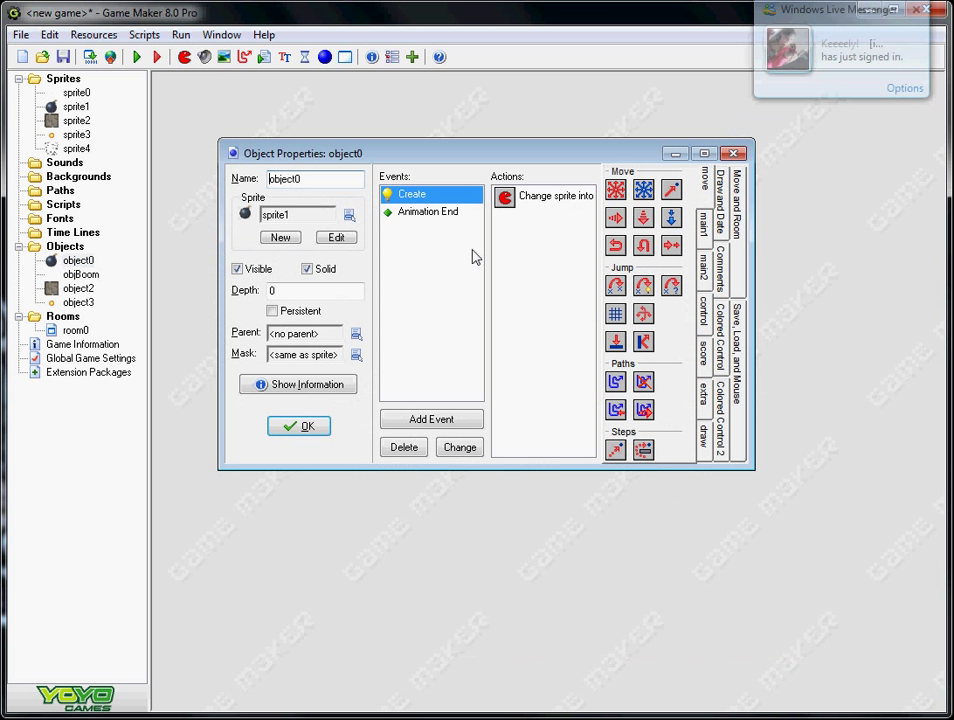
click(445, 212)
double_click(520, 197)
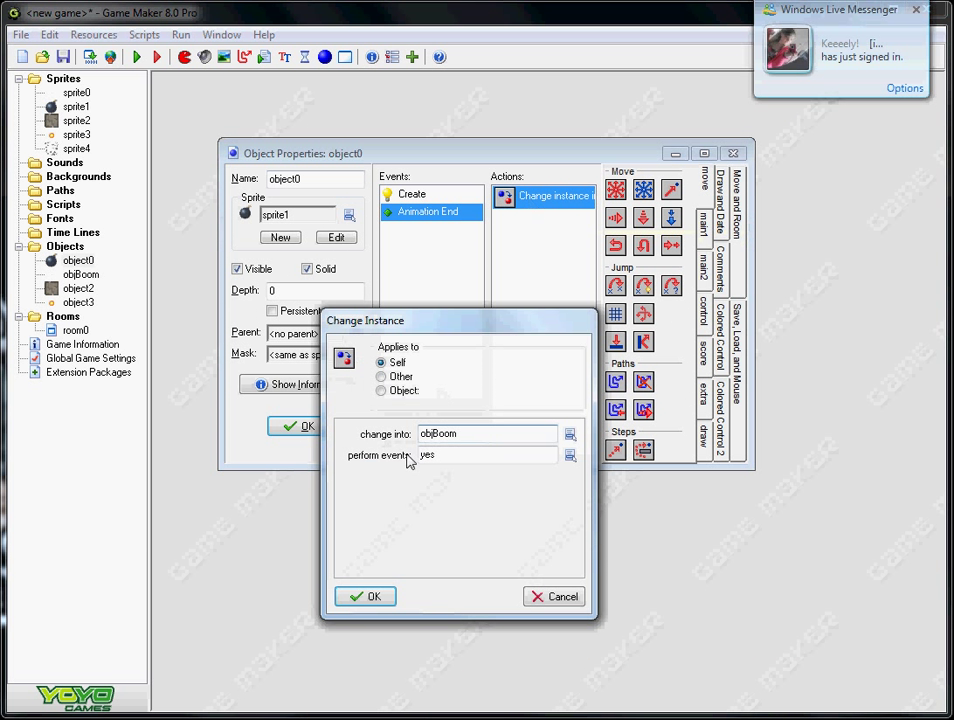
click(916, 11)
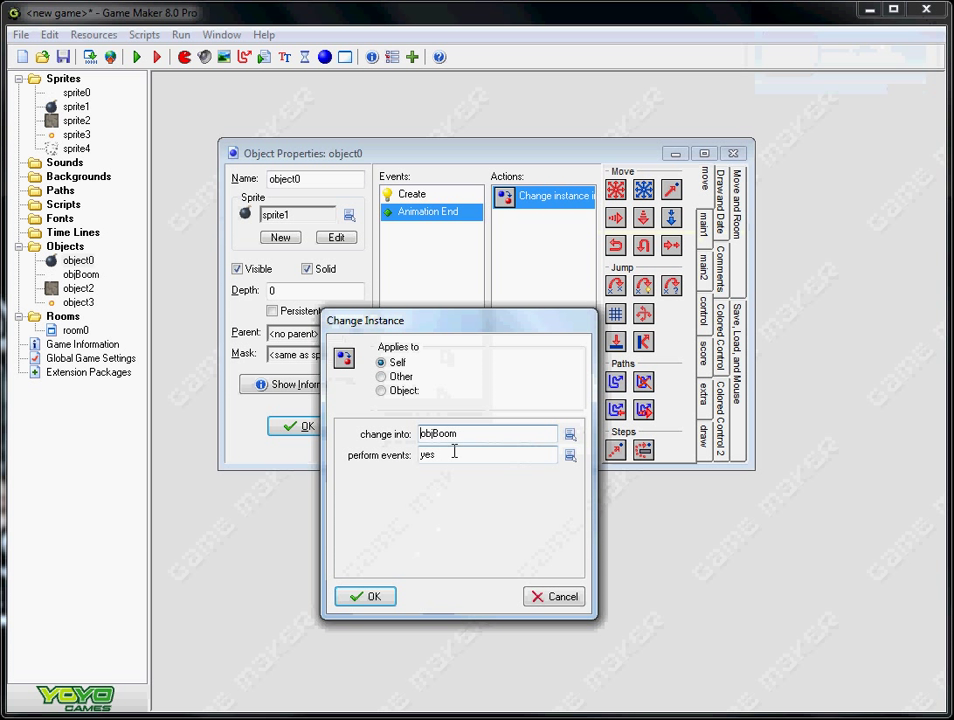
drag(457, 454, 373, 483)
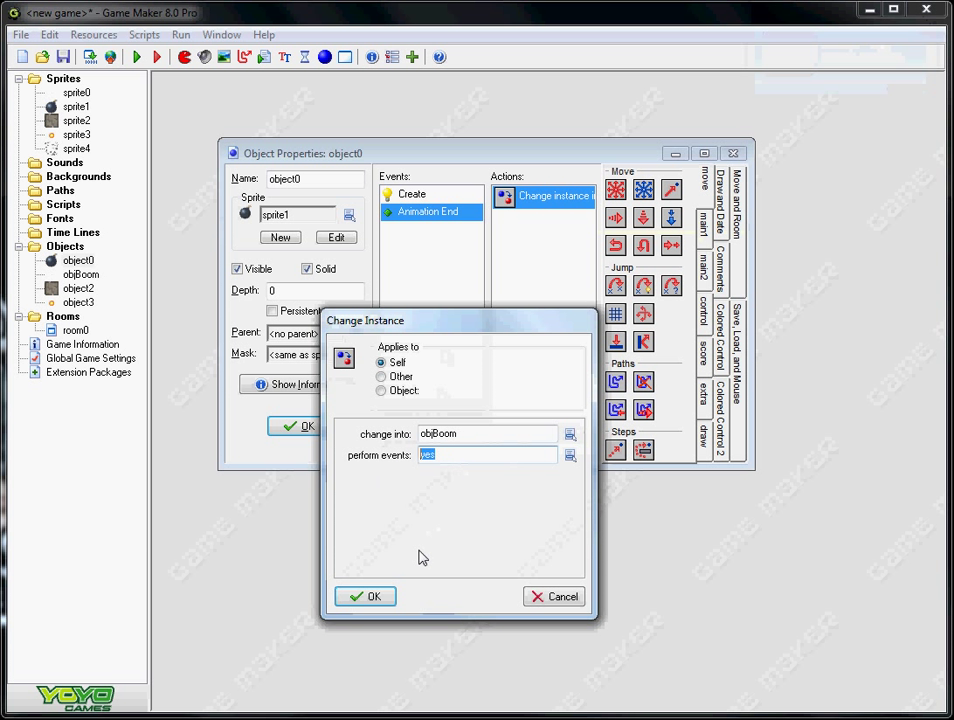
click(365, 596)
click(300, 426)
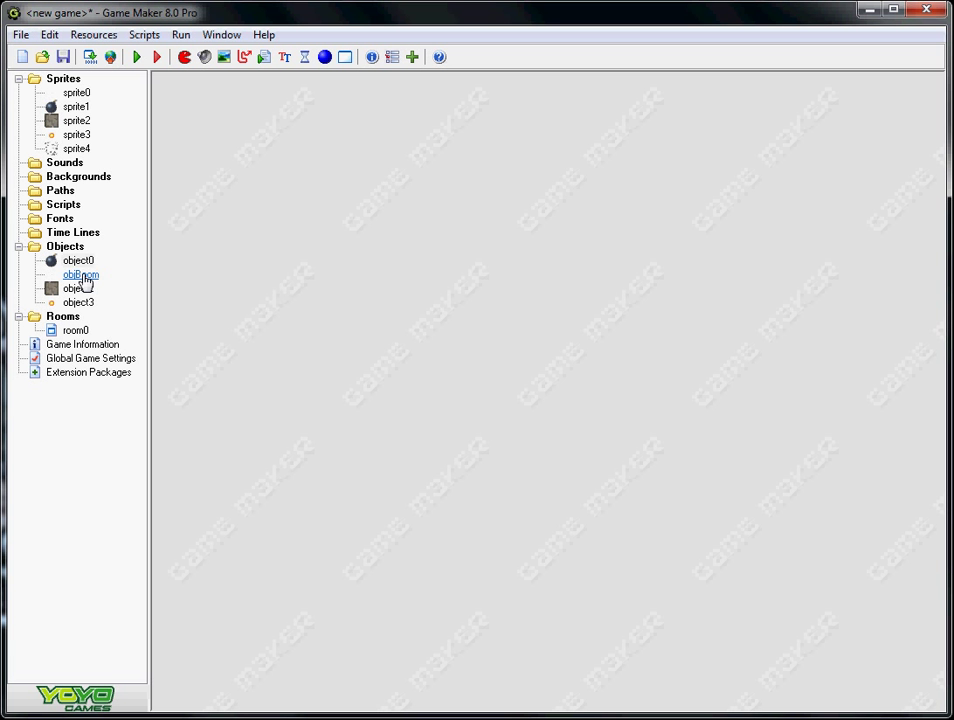
double_click(84, 281)
drag(558, 177, 506, 159)
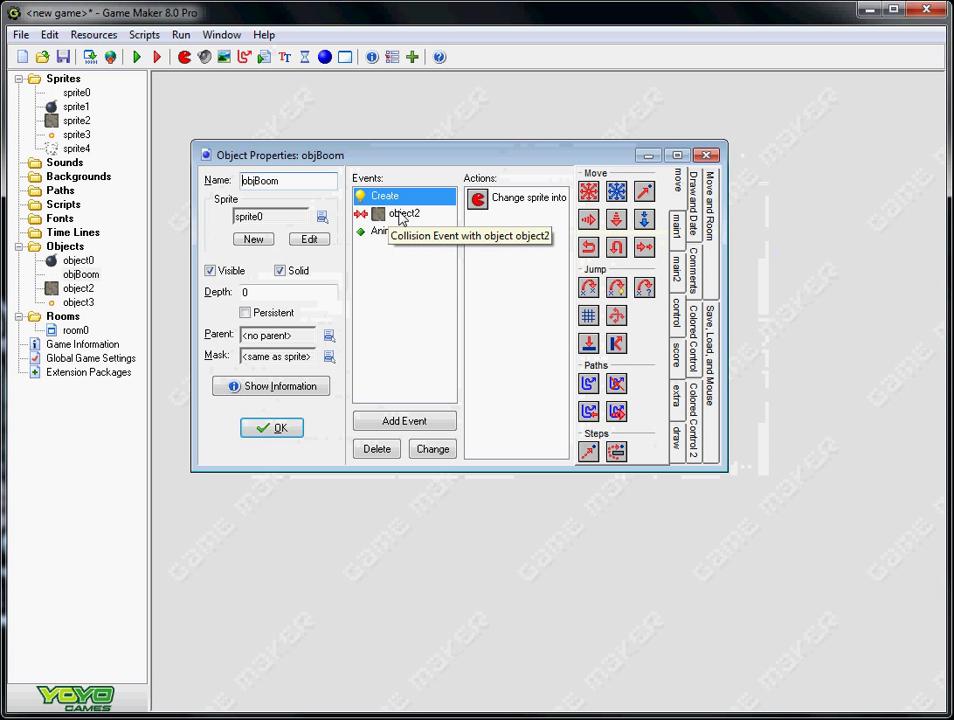
double_click(515, 197)
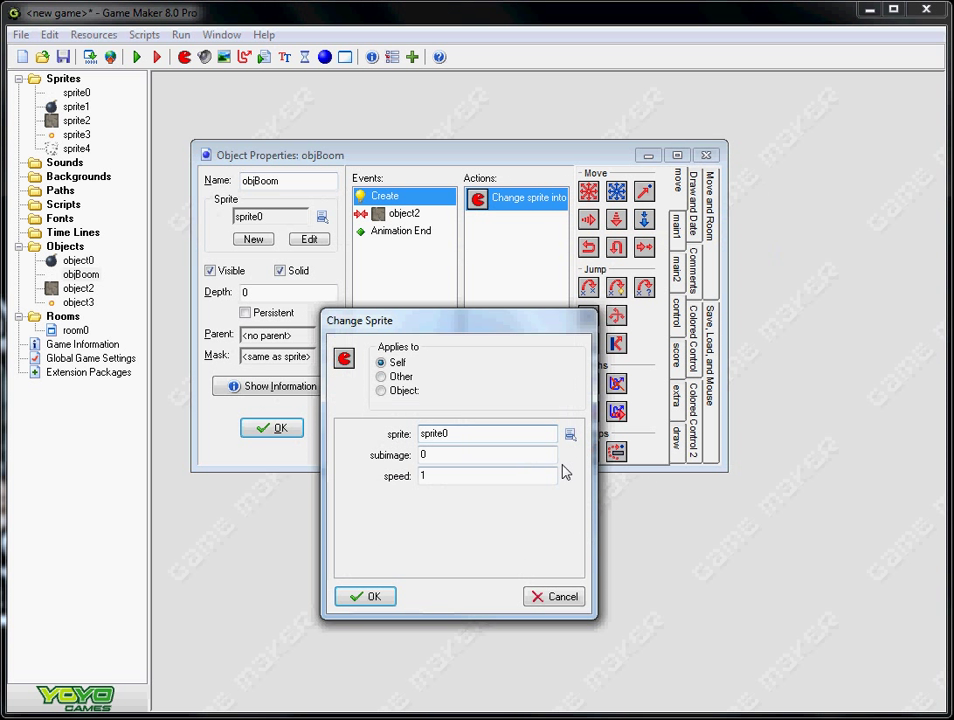
click(568, 437)
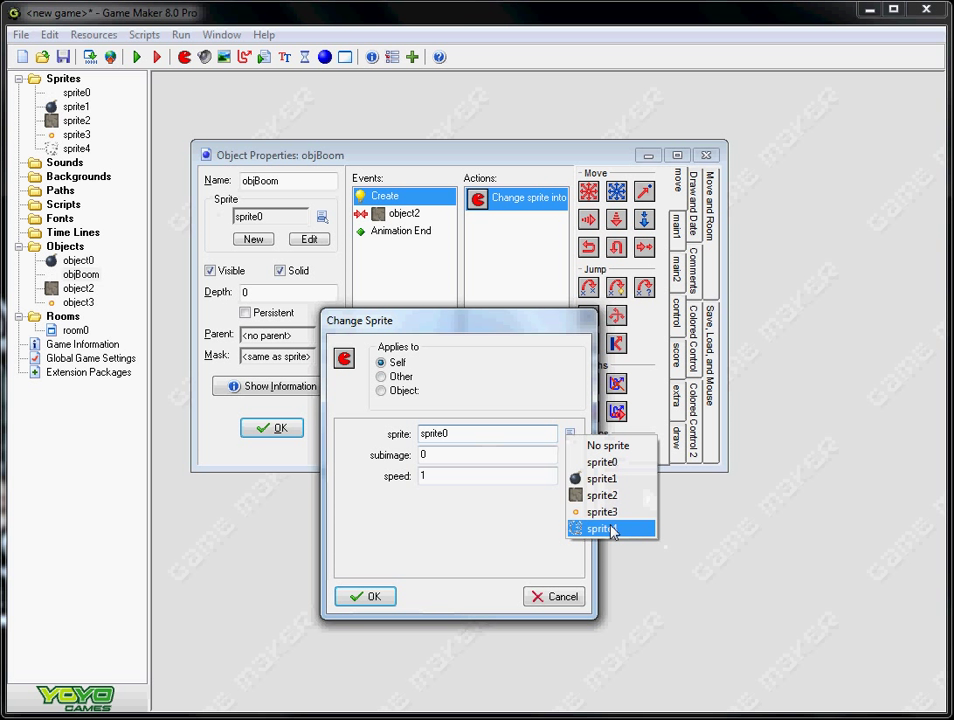
click(604, 467)
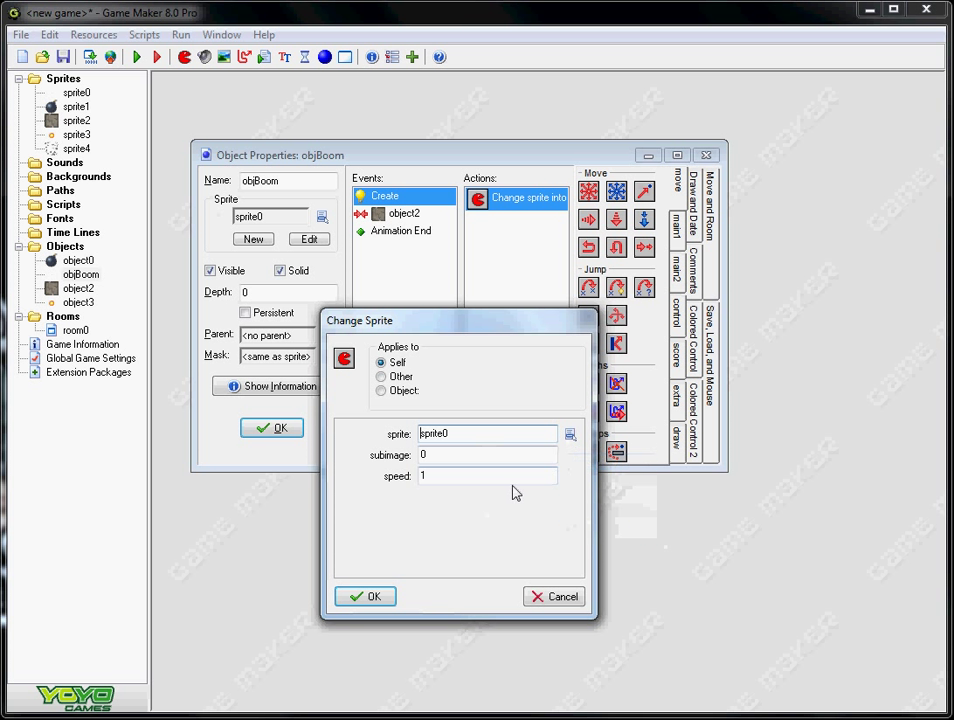
double_click(422, 476)
double_click(424, 456)
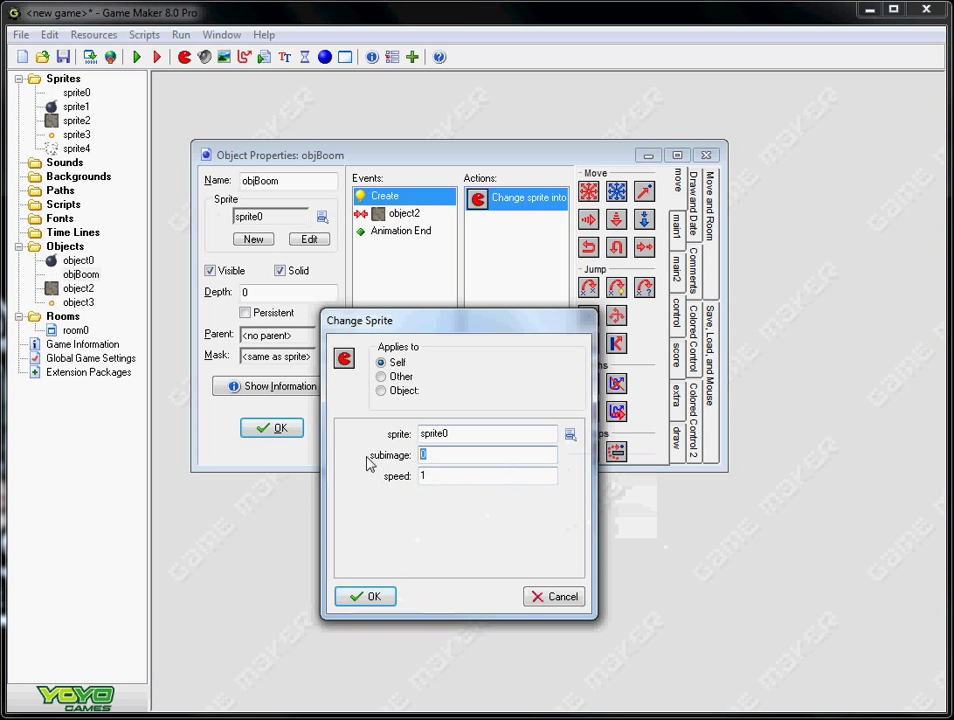
click(378, 600)
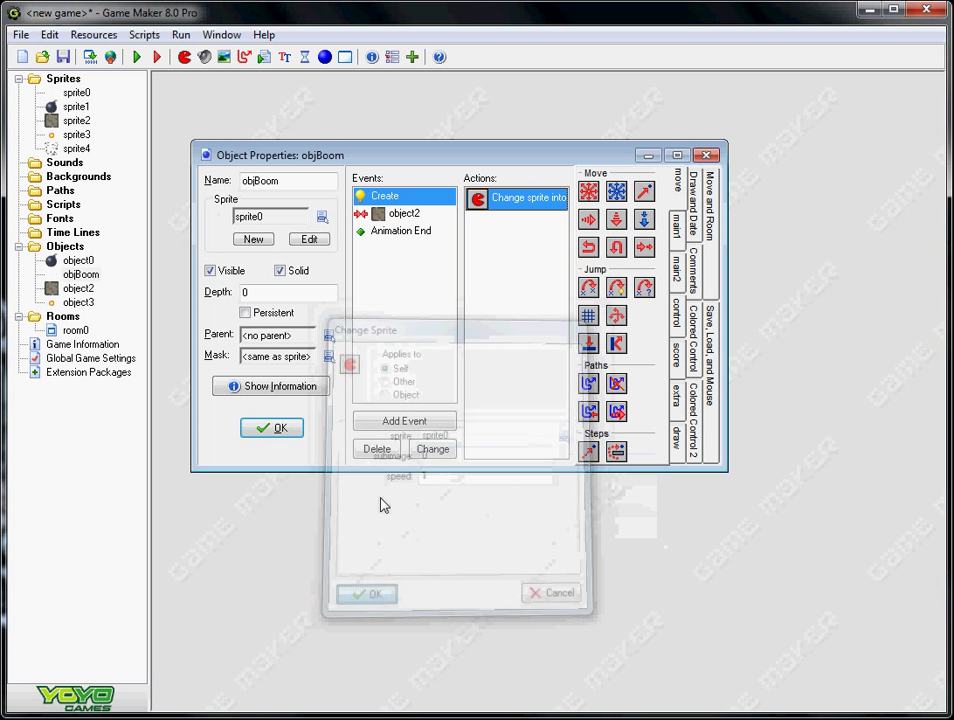
click(399, 217)
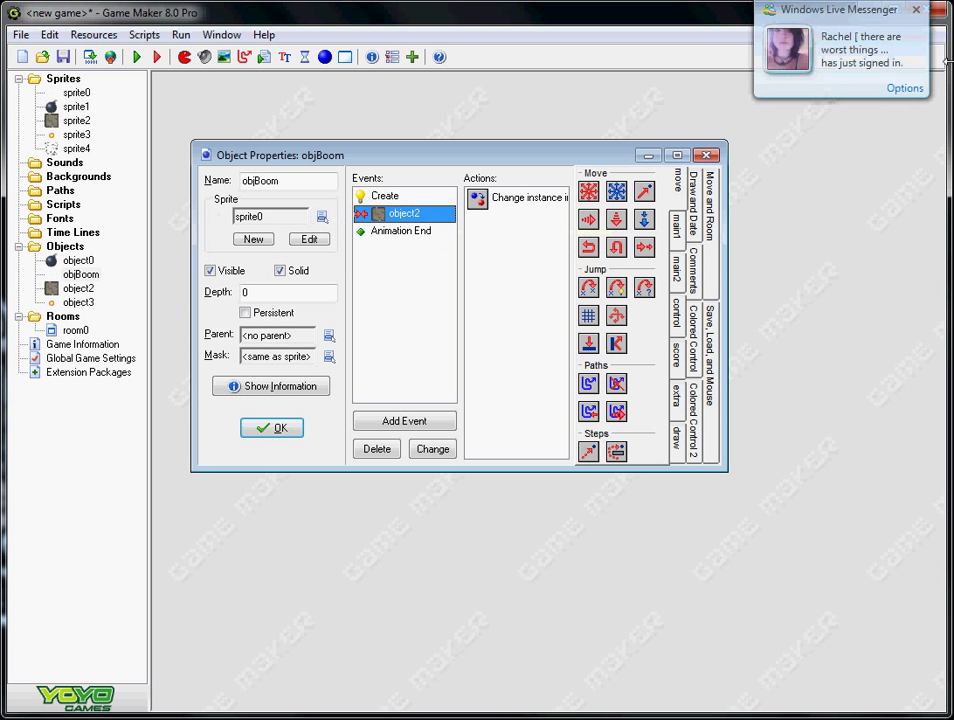
click(917, 10)
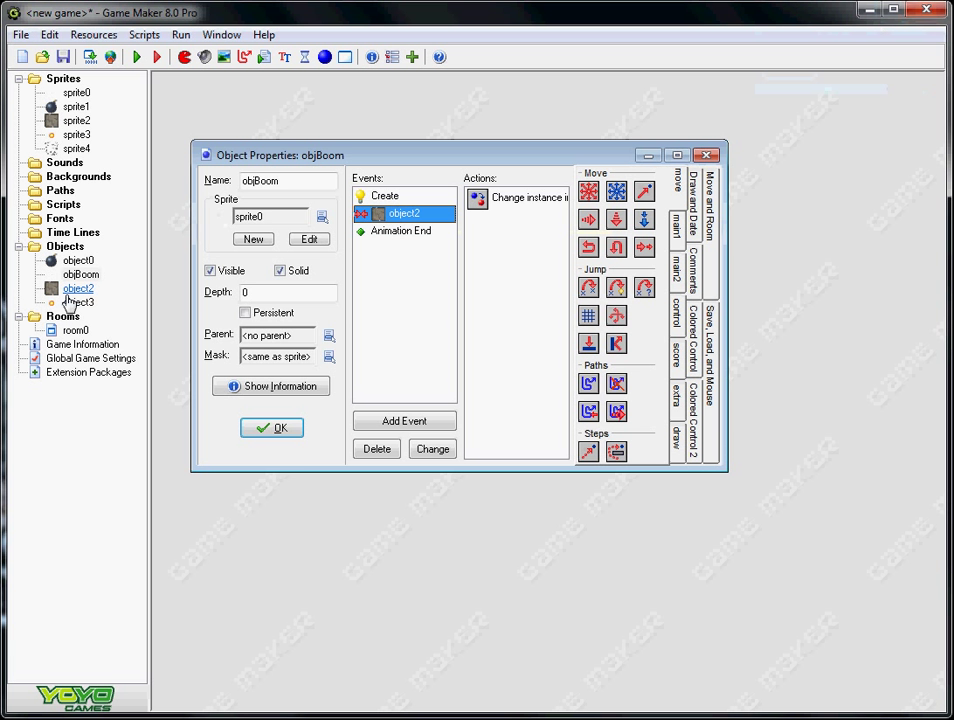
click(266, 427)
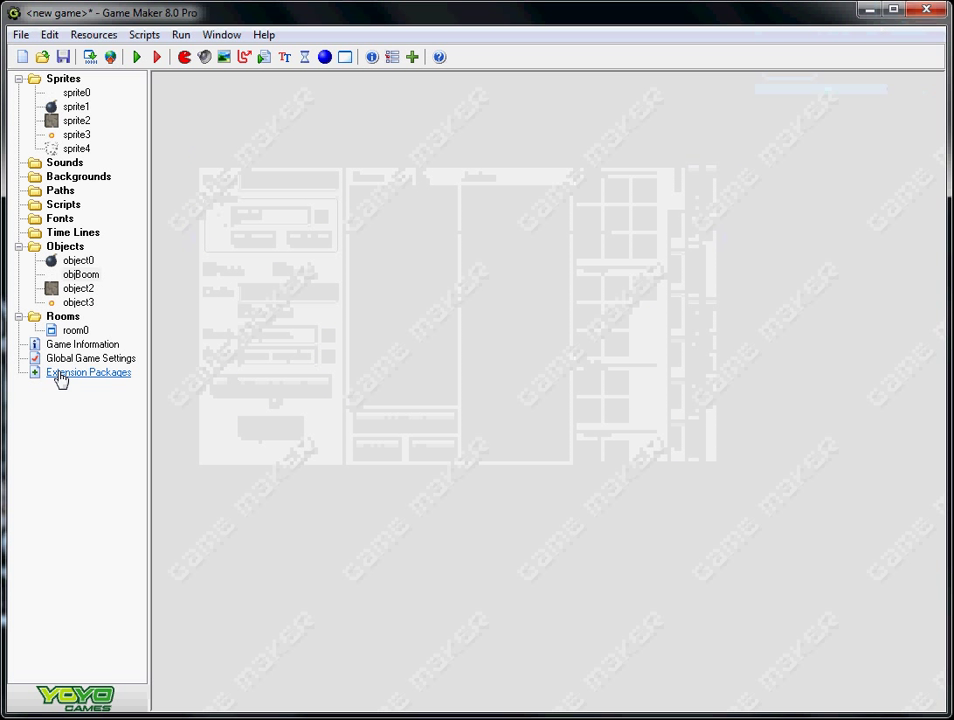
double_click(72, 289)
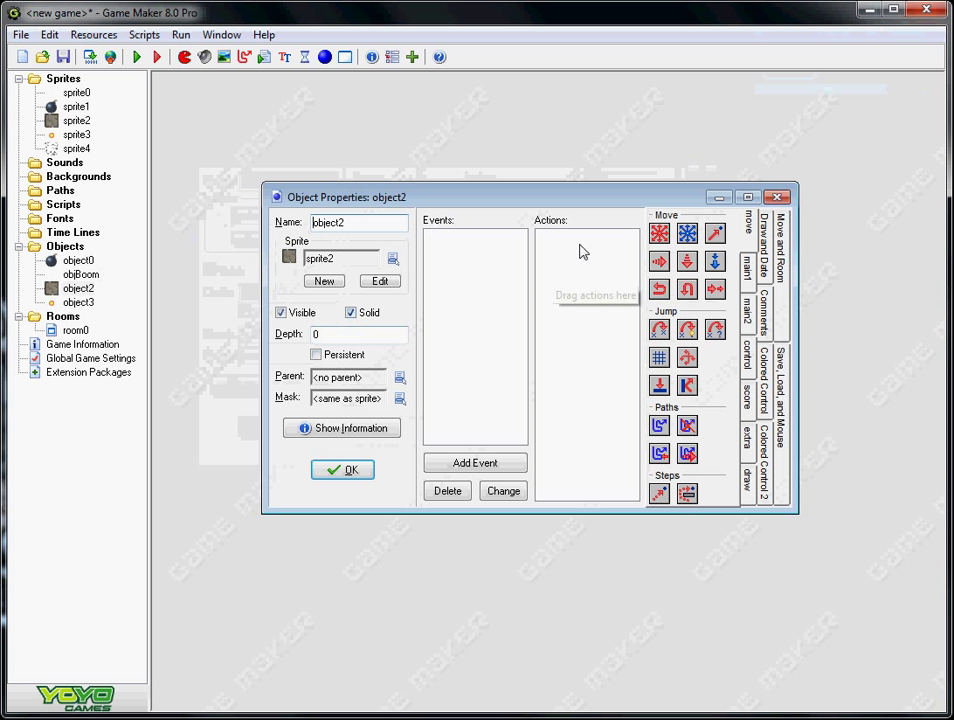
click(340, 470)
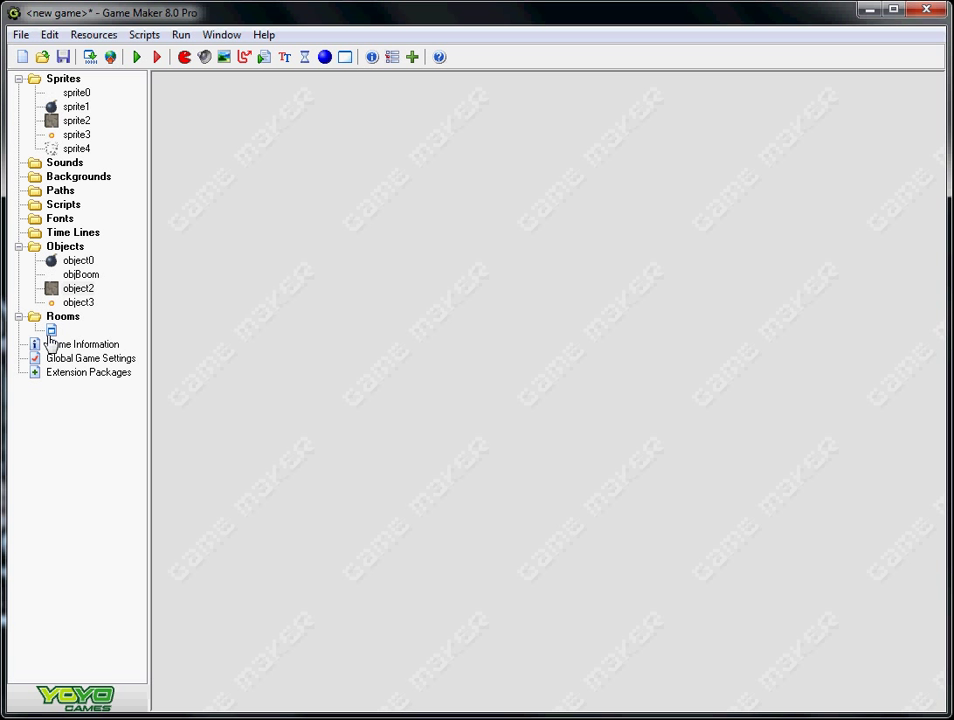
double_click(78, 303)
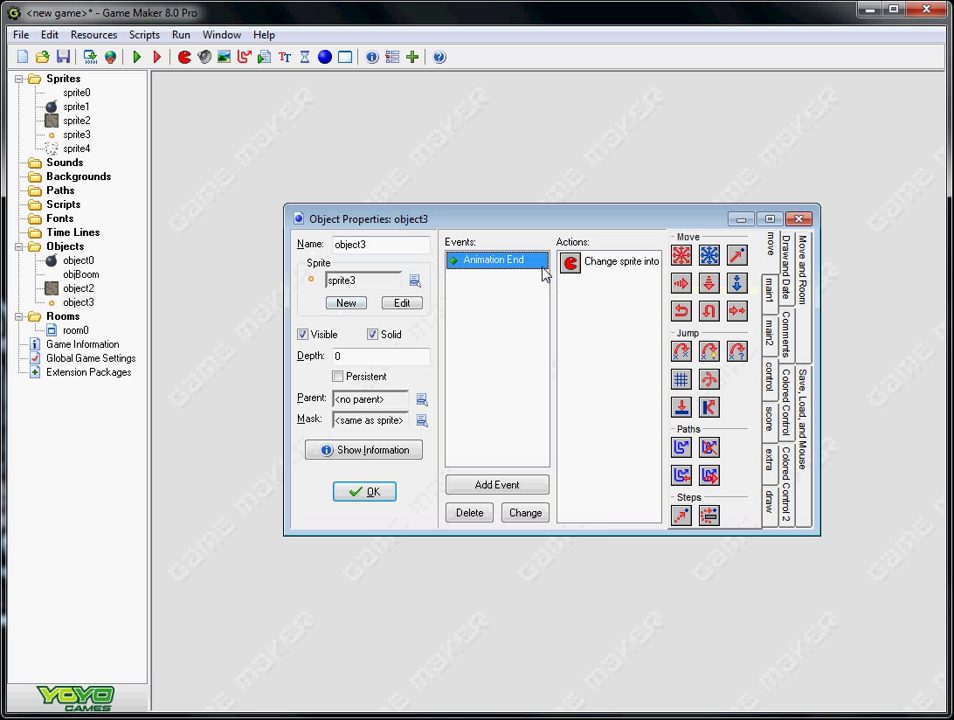
double_click(566, 268)
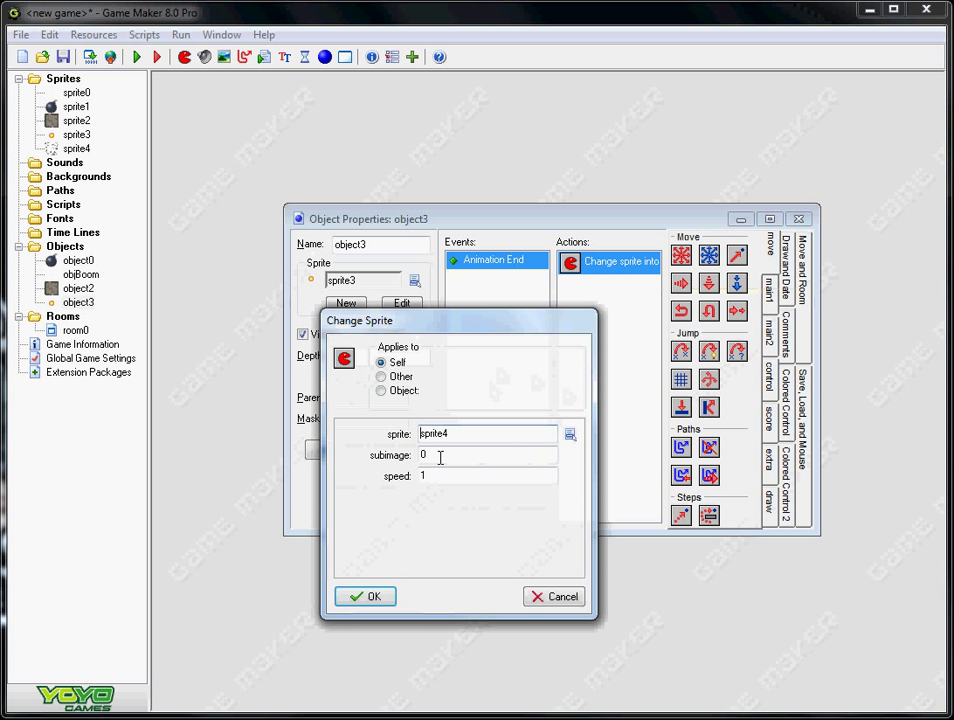
click(569, 434)
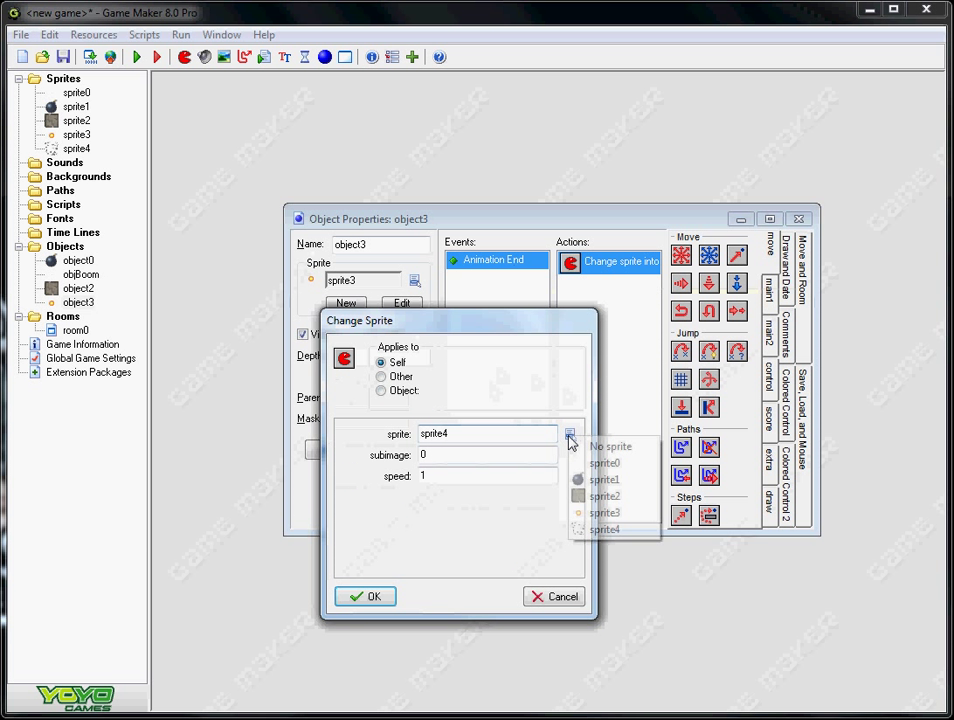
click(350, 592)
click(365, 596)
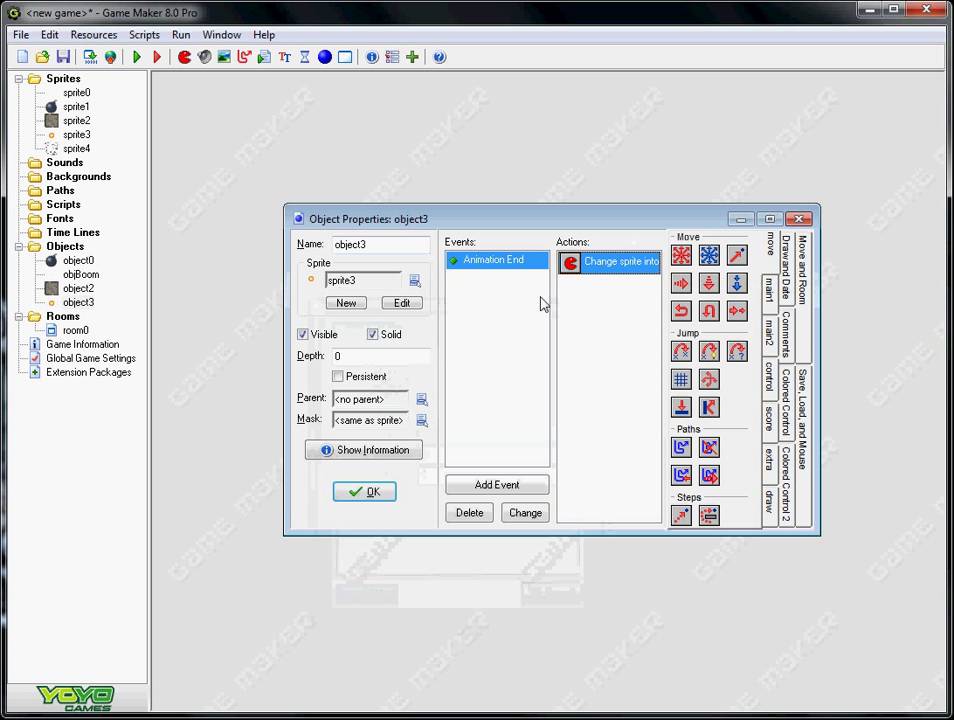
- Set objBoom's object2 collision to change the other instance into object3
click(378, 496)
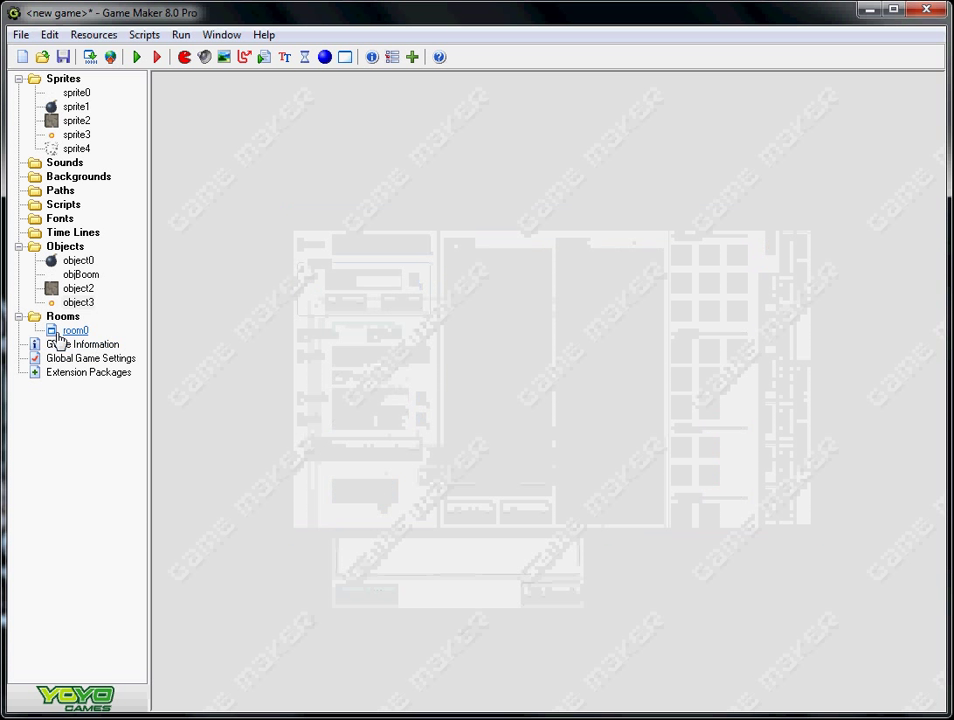
double_click(78, 276)
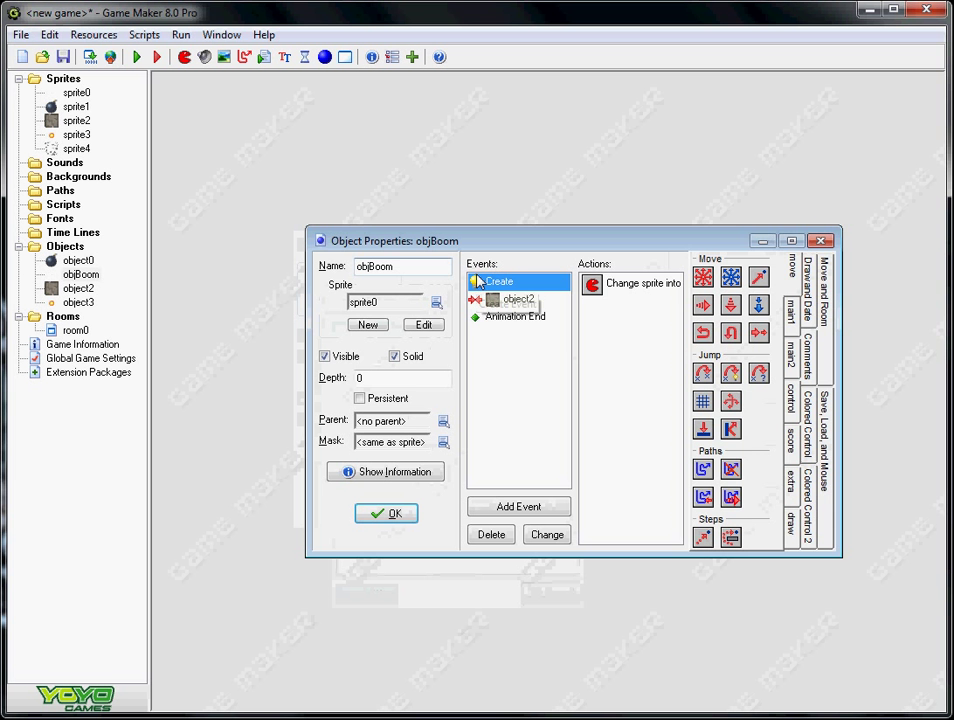
drag(462, 240, 339, 175)
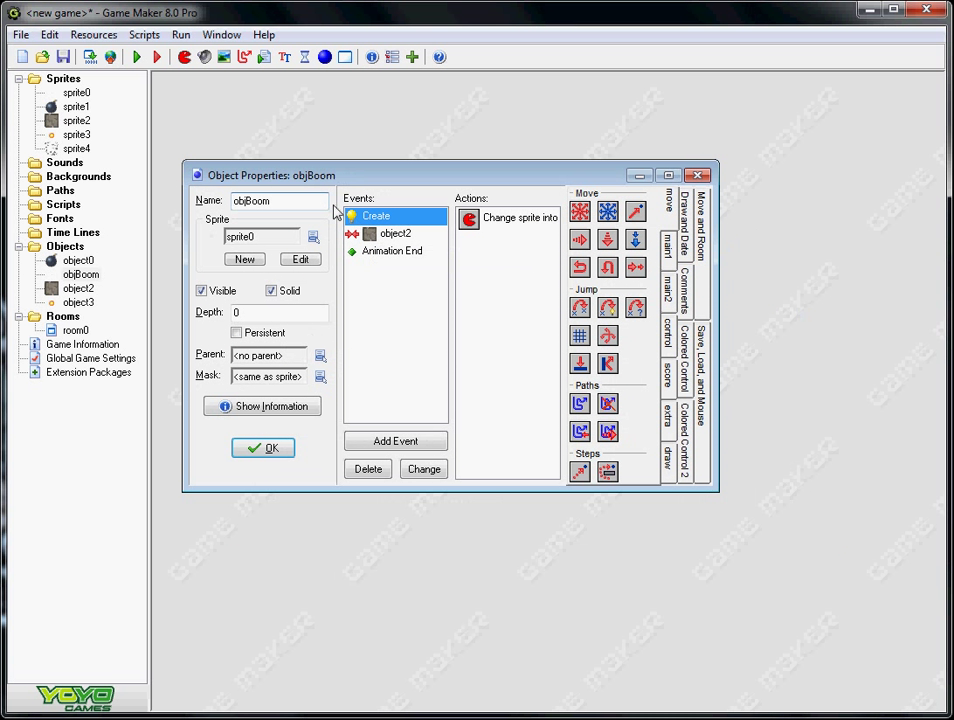
click(383, 238)
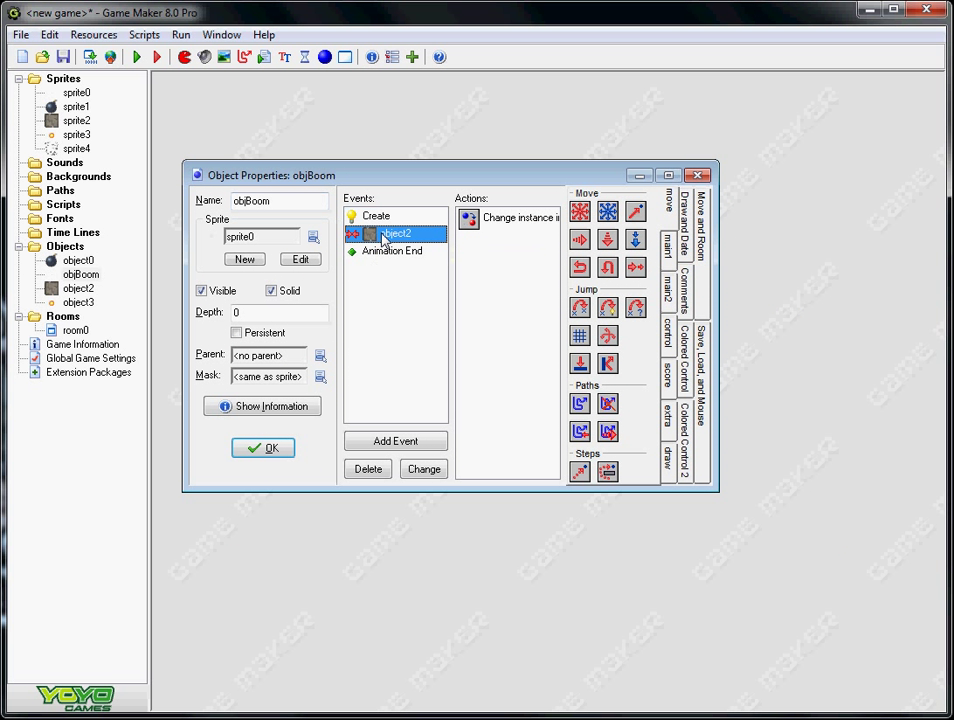
double_click(510, 227)
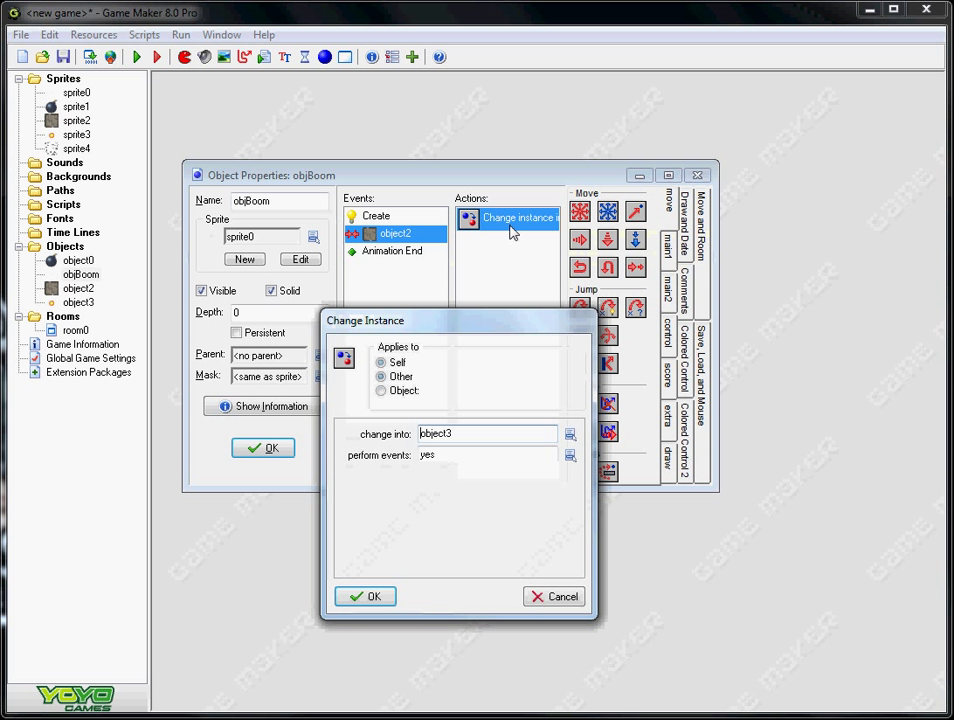
click(567, 436)
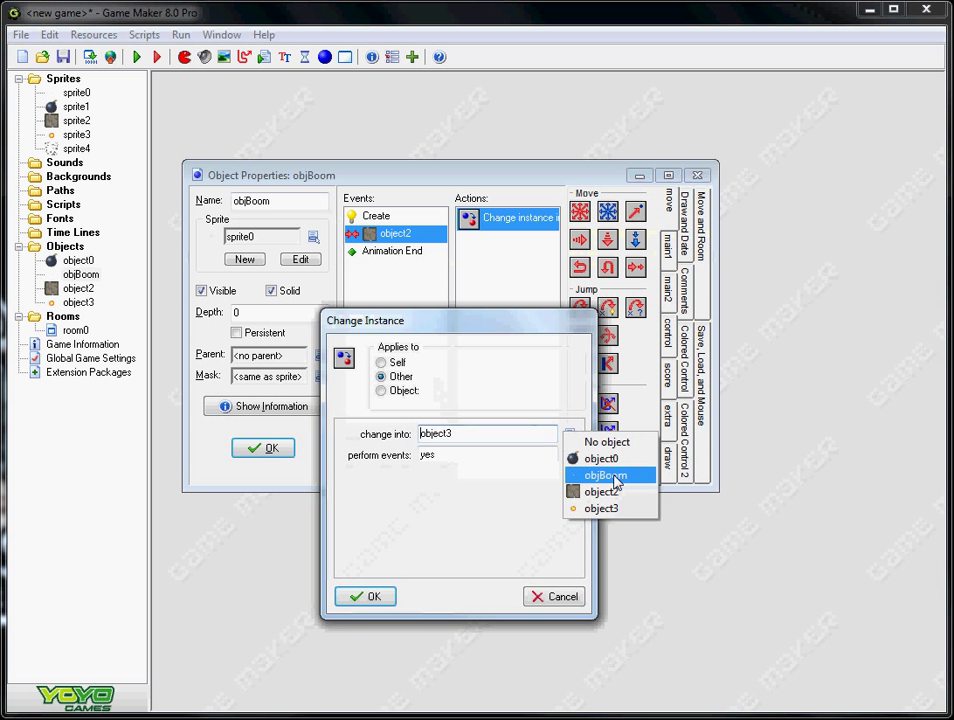
click(613, 510)
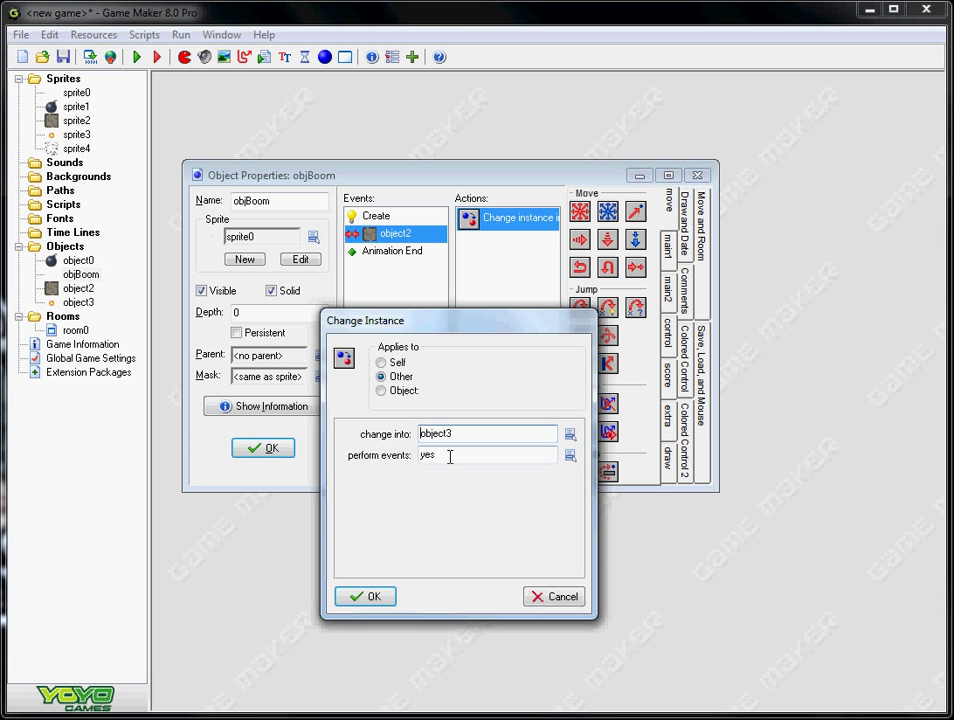
double_click(449, 456)
click(378, 600)
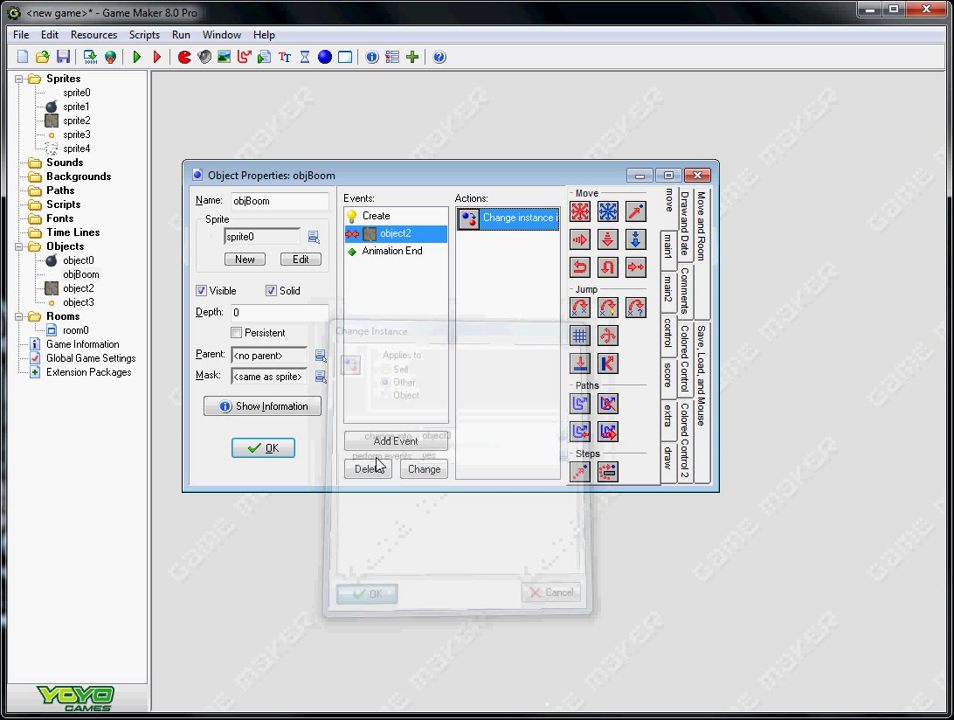
- Confirm objBoom's Animation End Destroy Instance action, recheck the collision change, and save objBoom
click(390, 251)
double_click(496, 220)
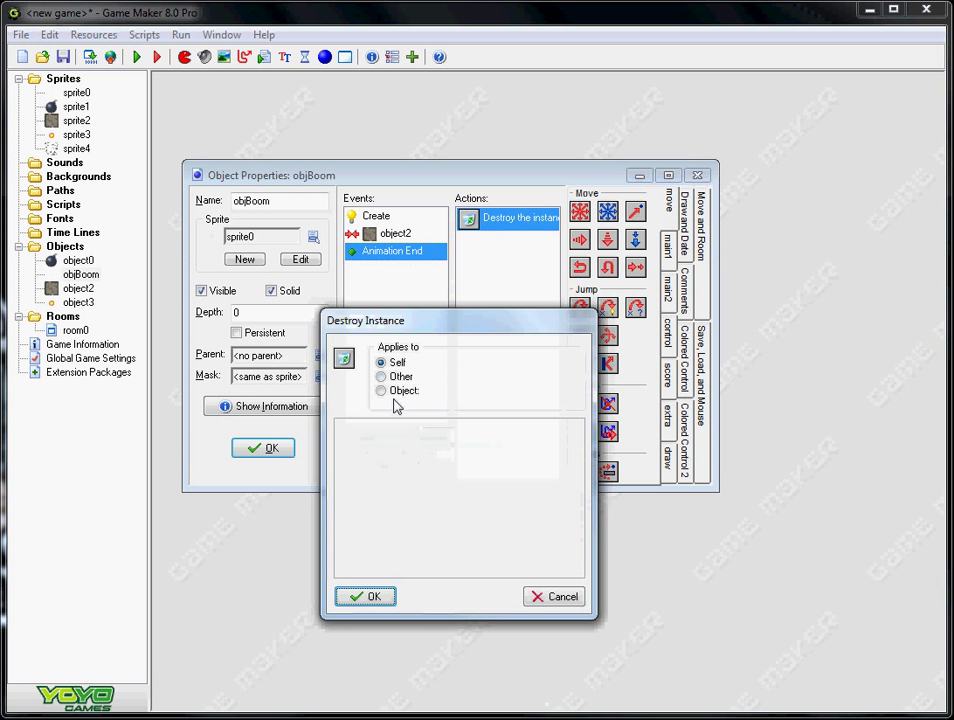
click(360, 598)
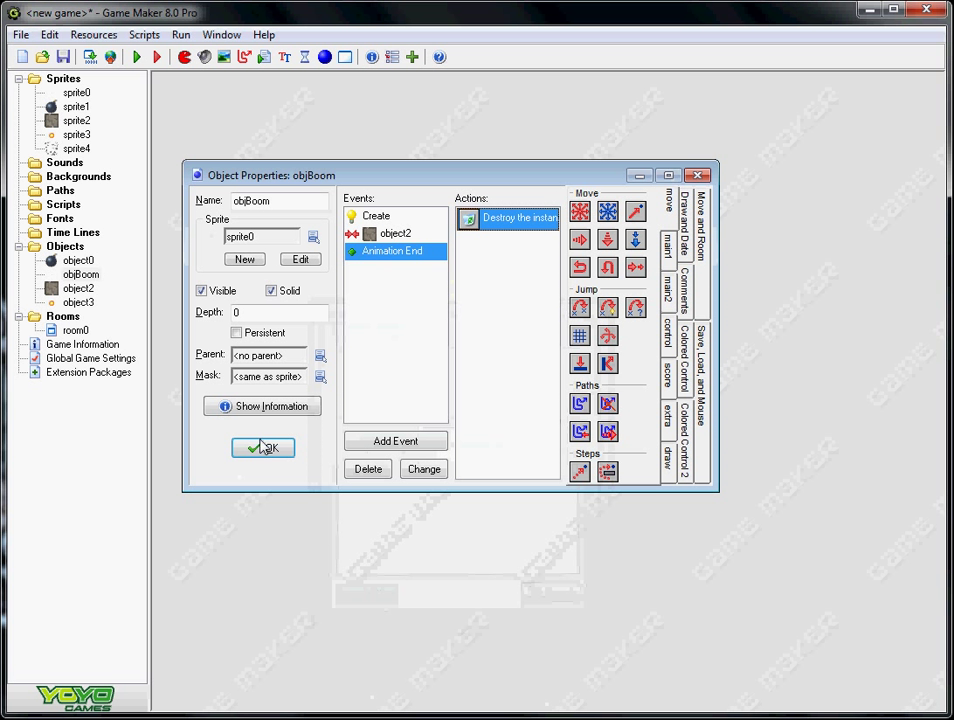
drag(287, 455, 375, 240)
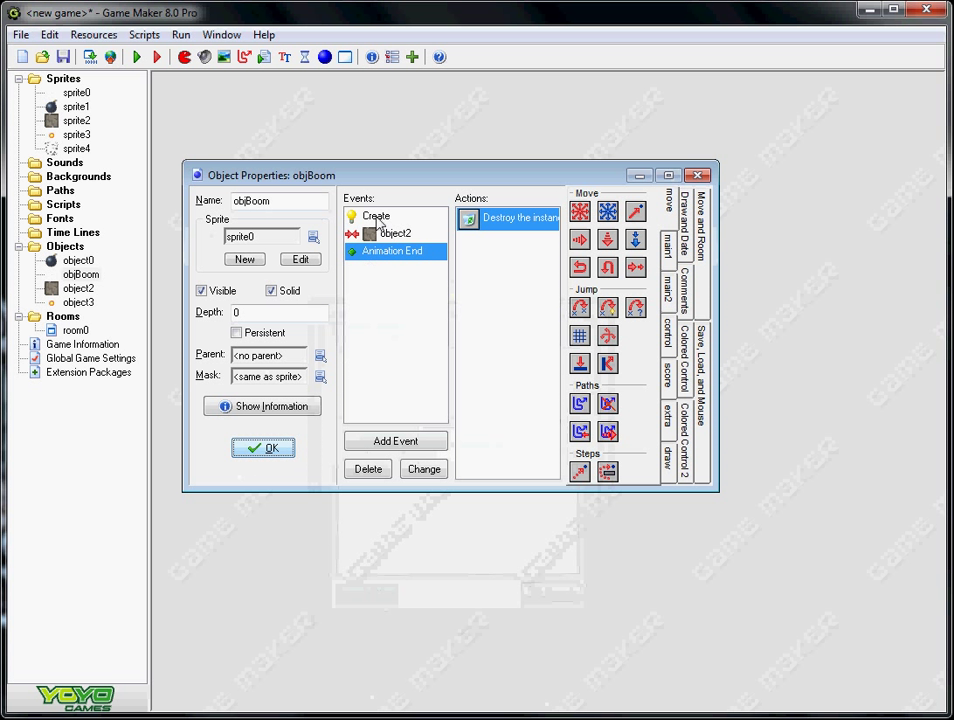
click(375, 236)
double_click(500, 218)
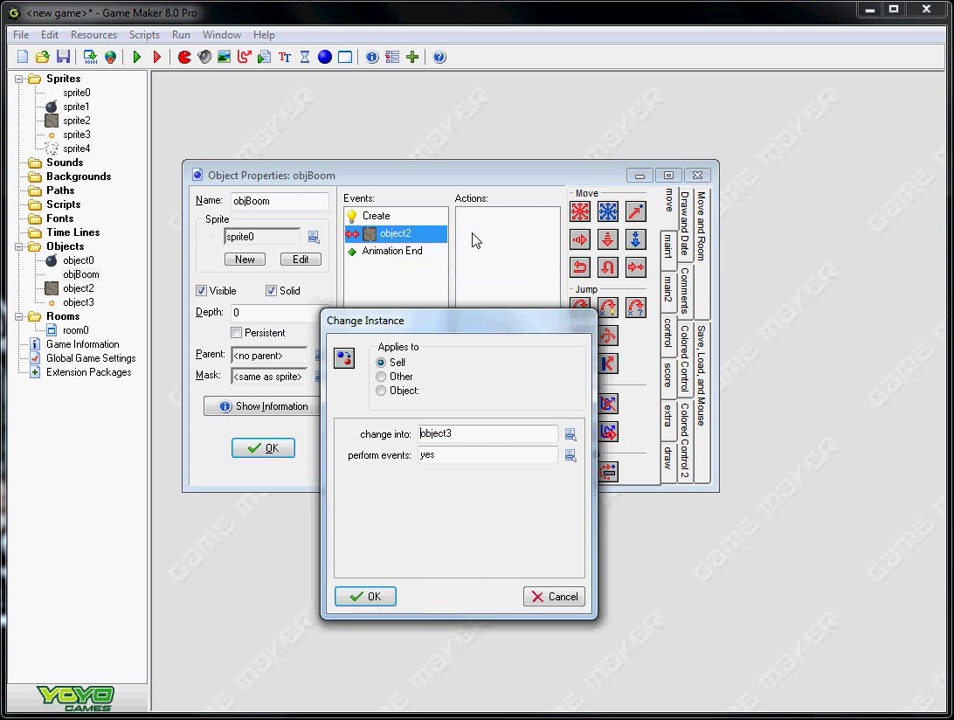
click(363, 596)
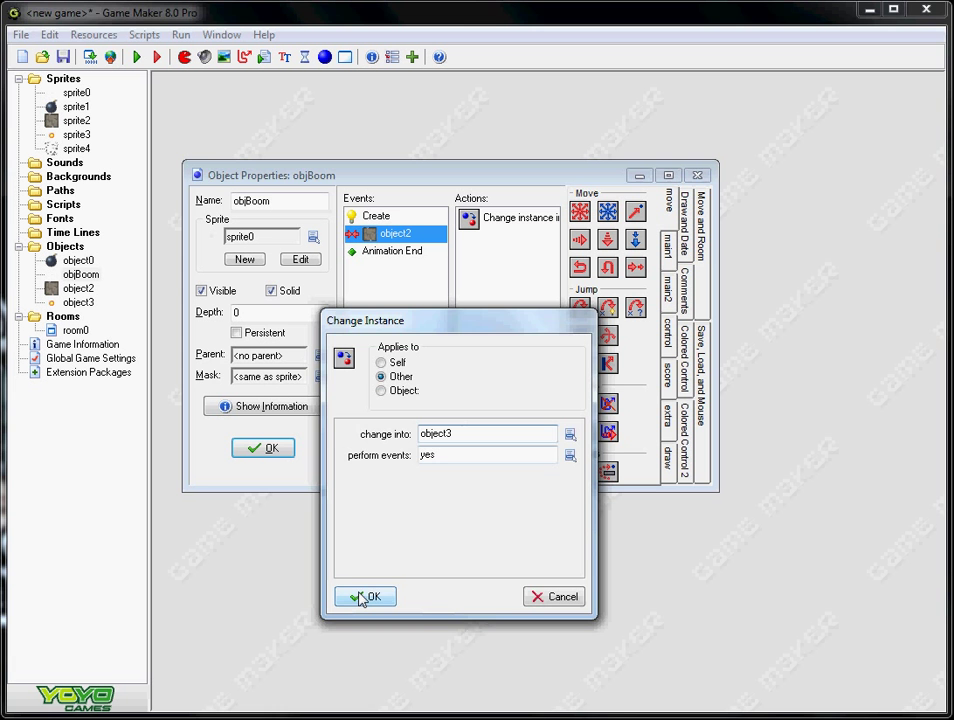
click(272, 449)
double_click(77, 302)
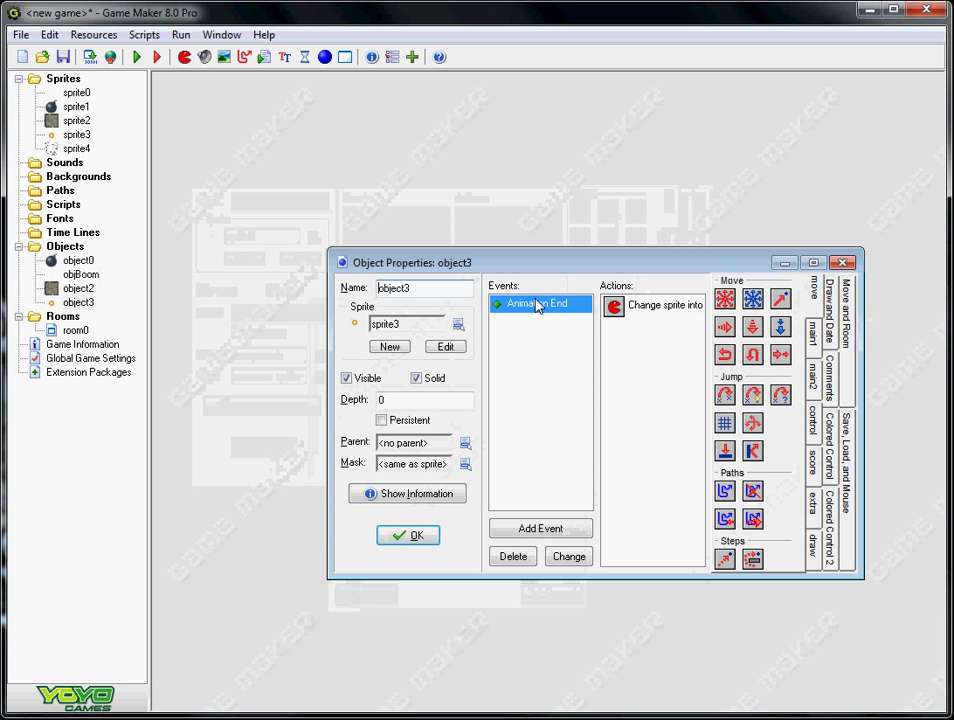
- Keep sprite4 as object3's Change Sprite target and save object3's properties
double_click(630, 306)
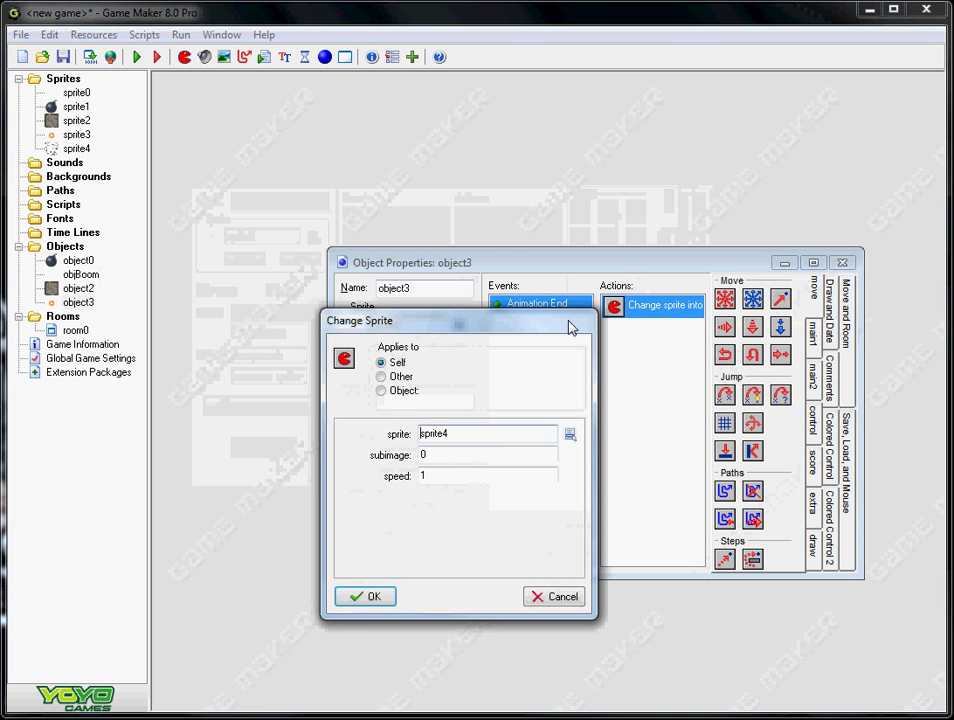
click(341, 596)
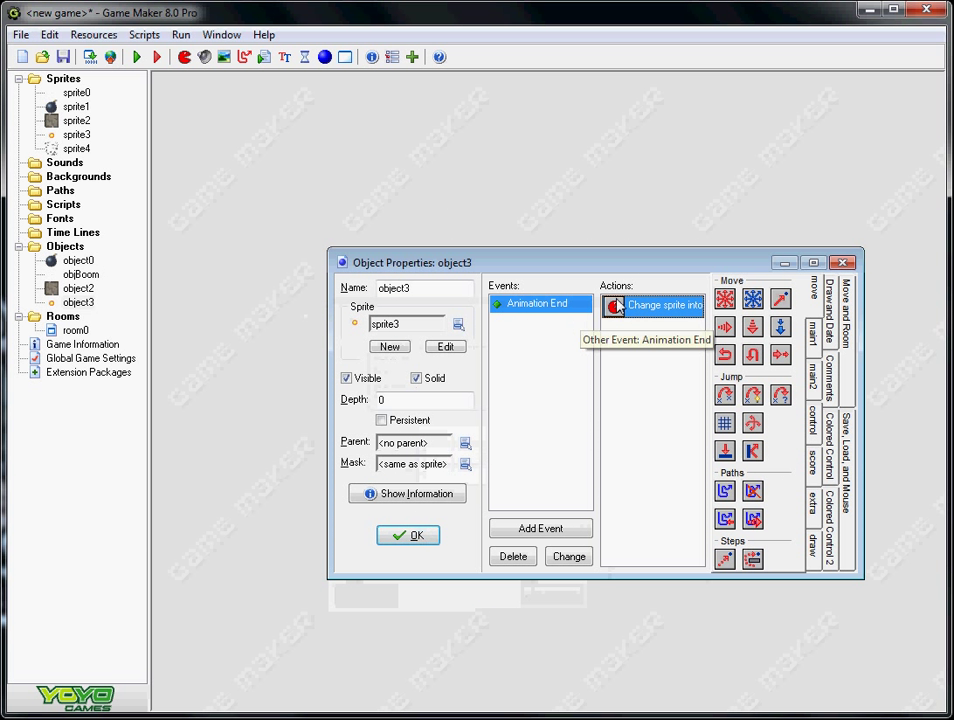
double_click(668, 313)
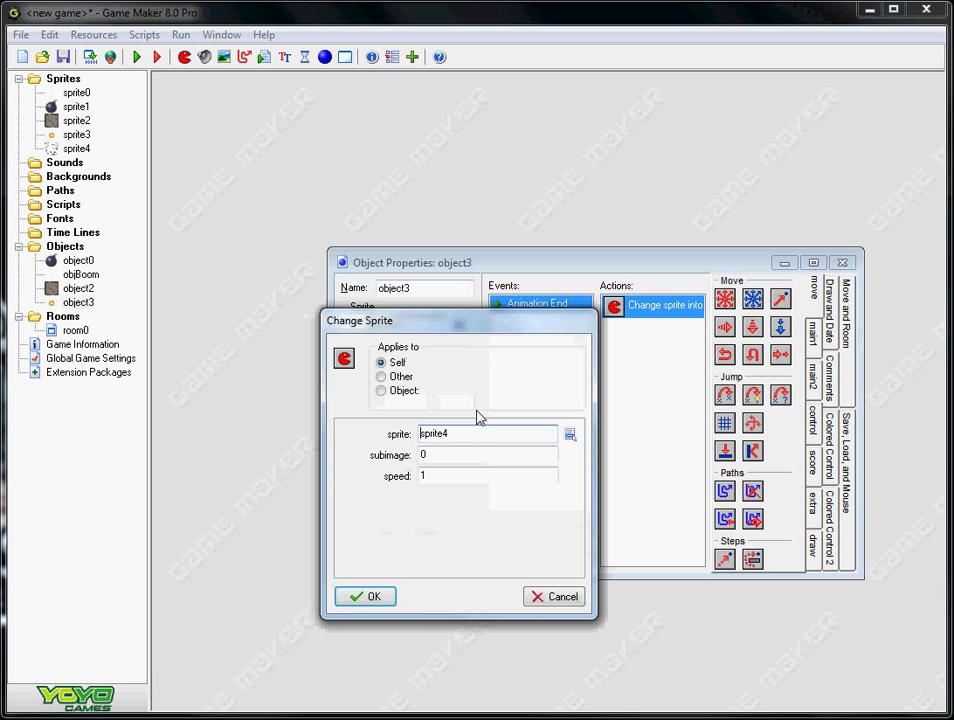
click(570, 434)
click(606, 530)
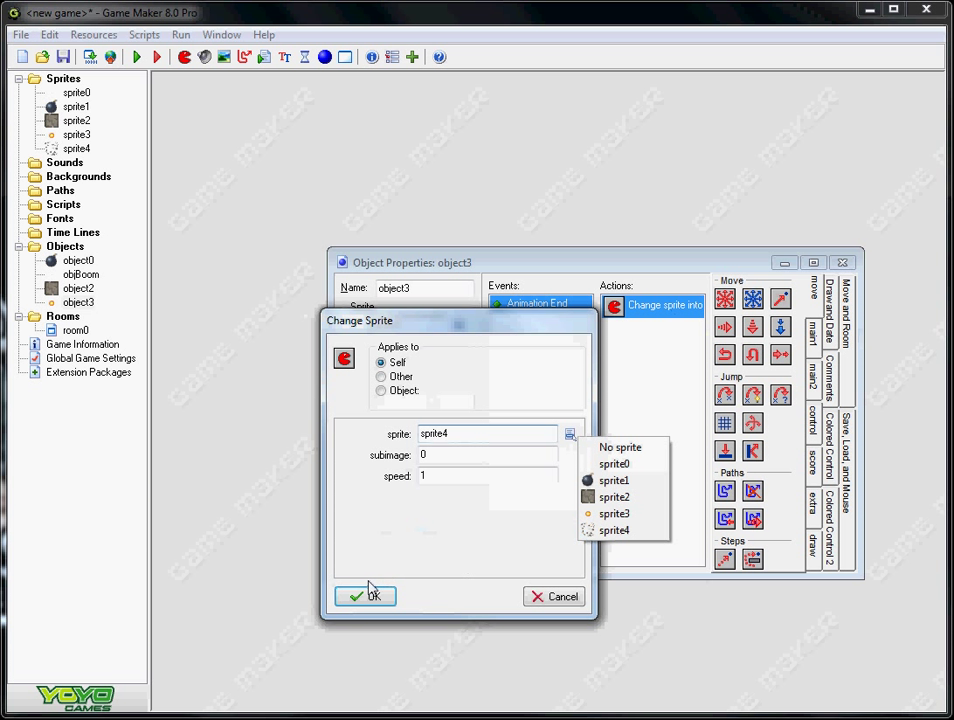
click(375, 595)
click(410, 533)
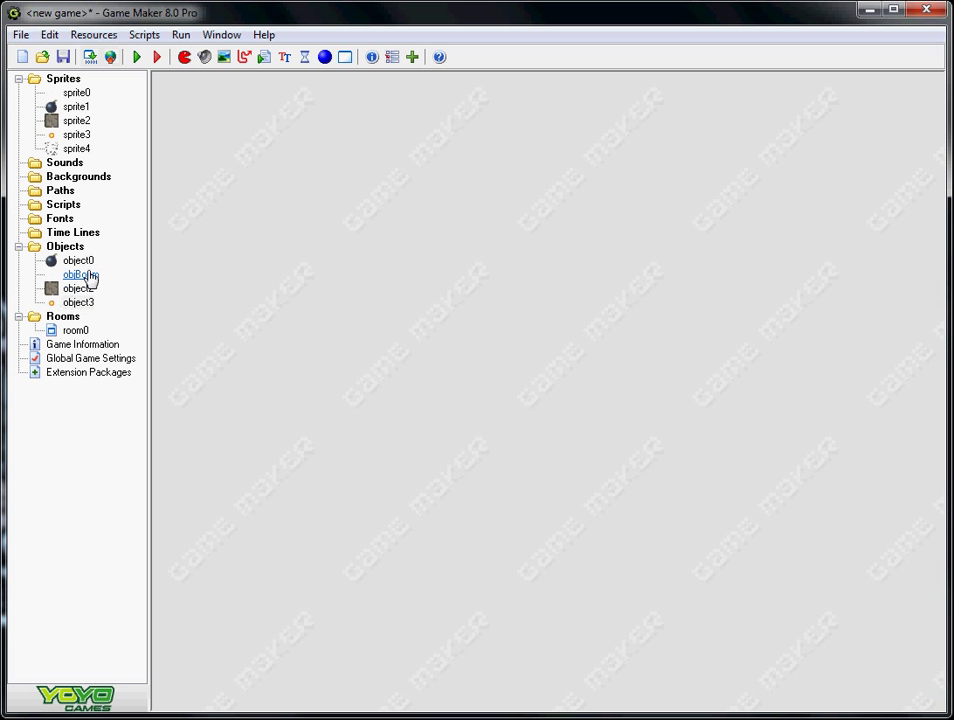
- Open room0 maximized and choose object2 walls as the object to place
double_click(60, 335)
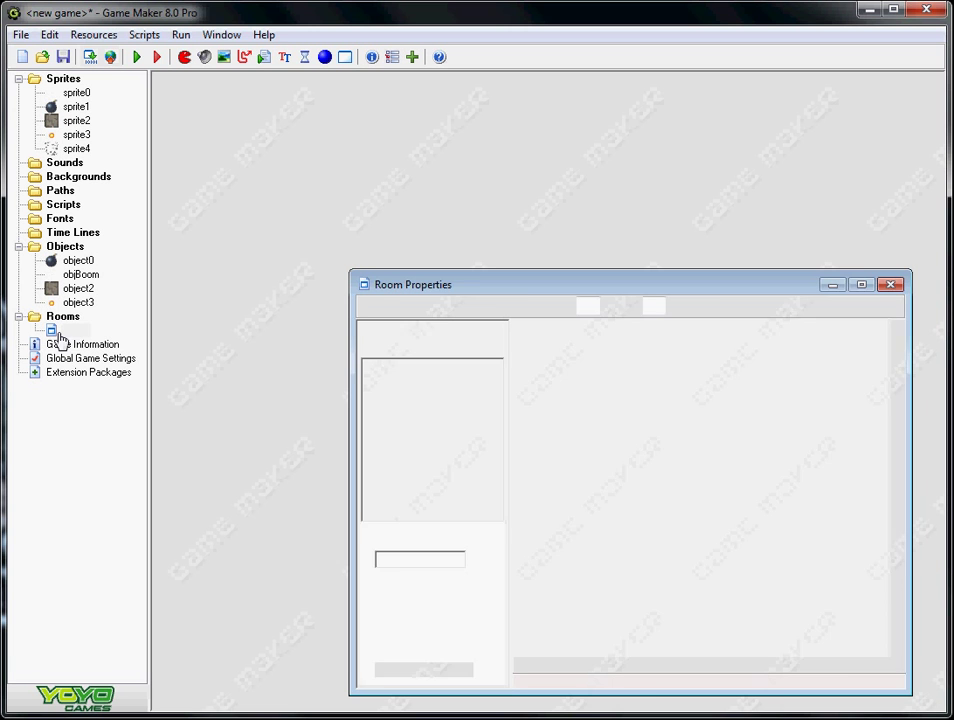
drag(675, 288, 486, 106)
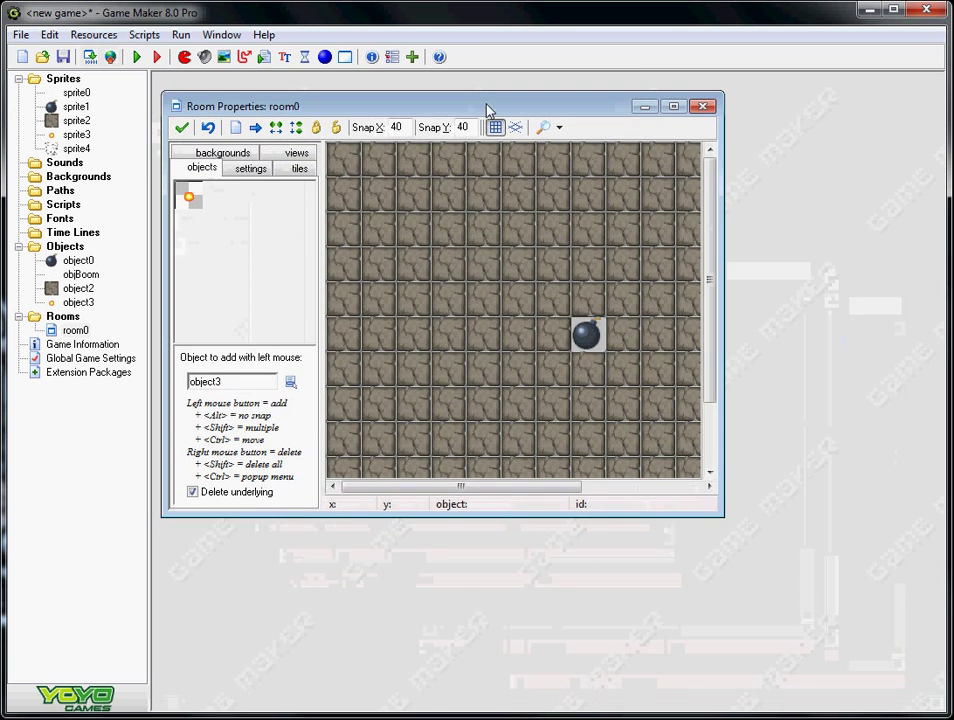
double_click(486, 106)
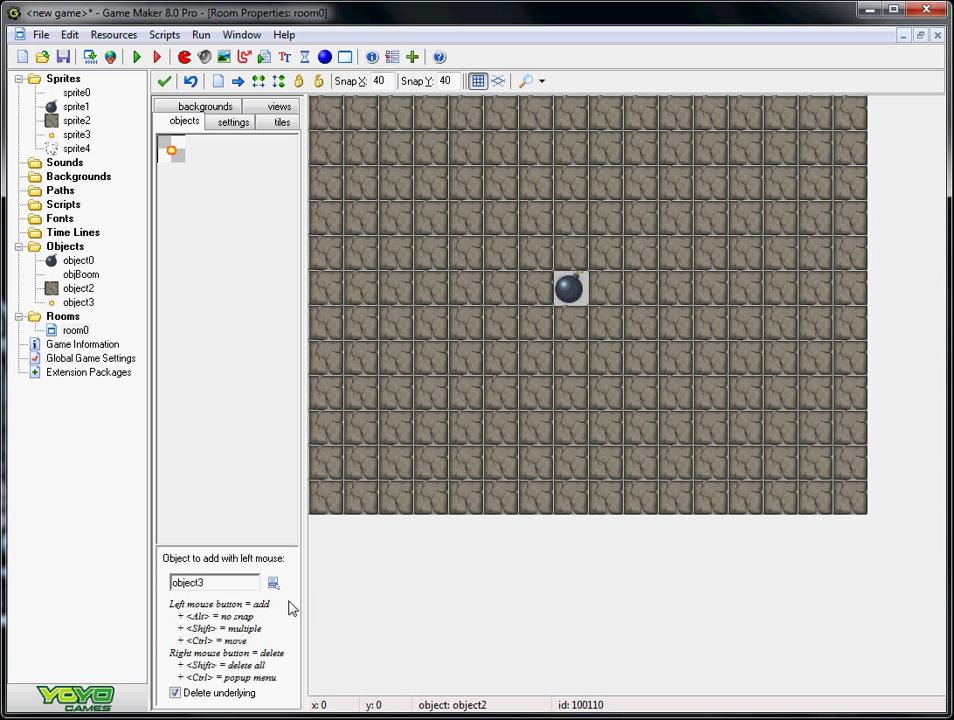
click(273, 582)
click(308, 593)
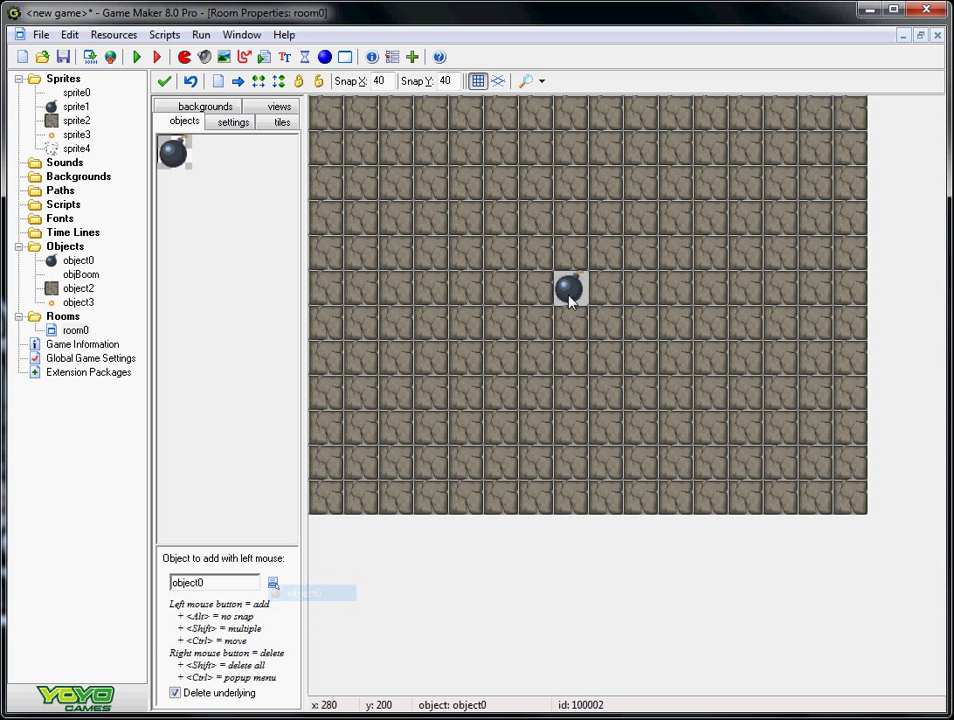
click(273, 582)
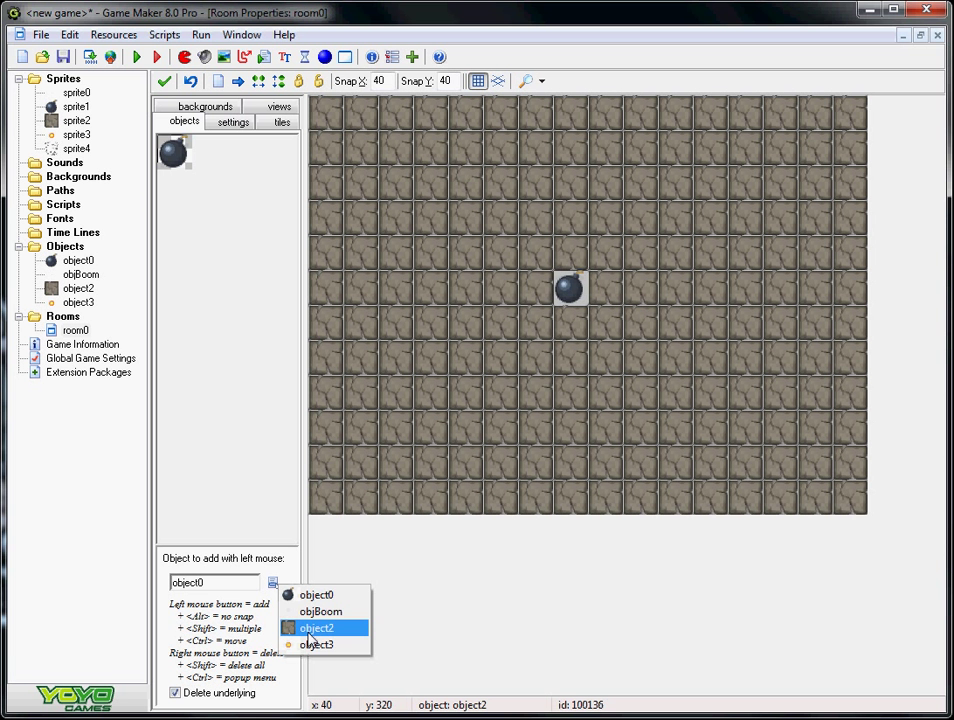
click(308, 628)
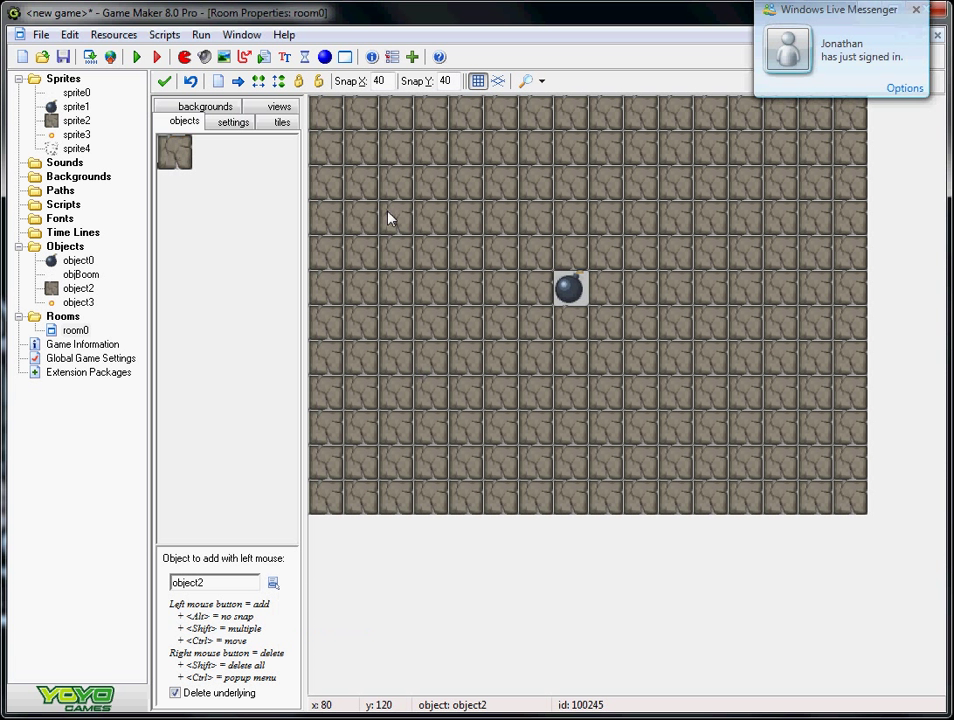
click(916, 10)
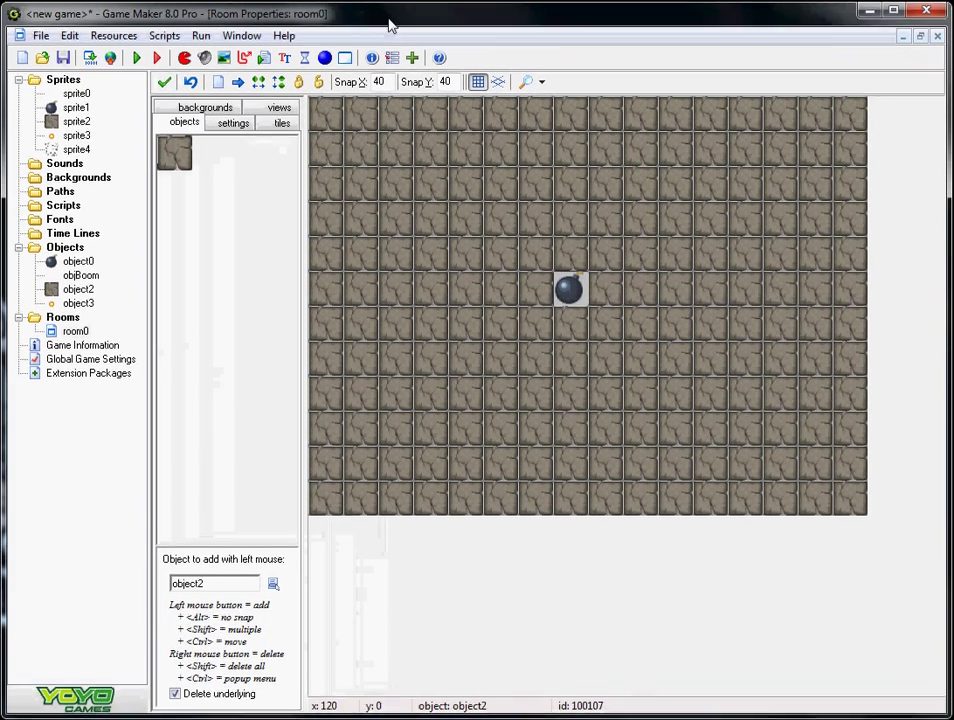
- Run the game to watch the bomb blast crumble the surrounding walls
click(136, 56)
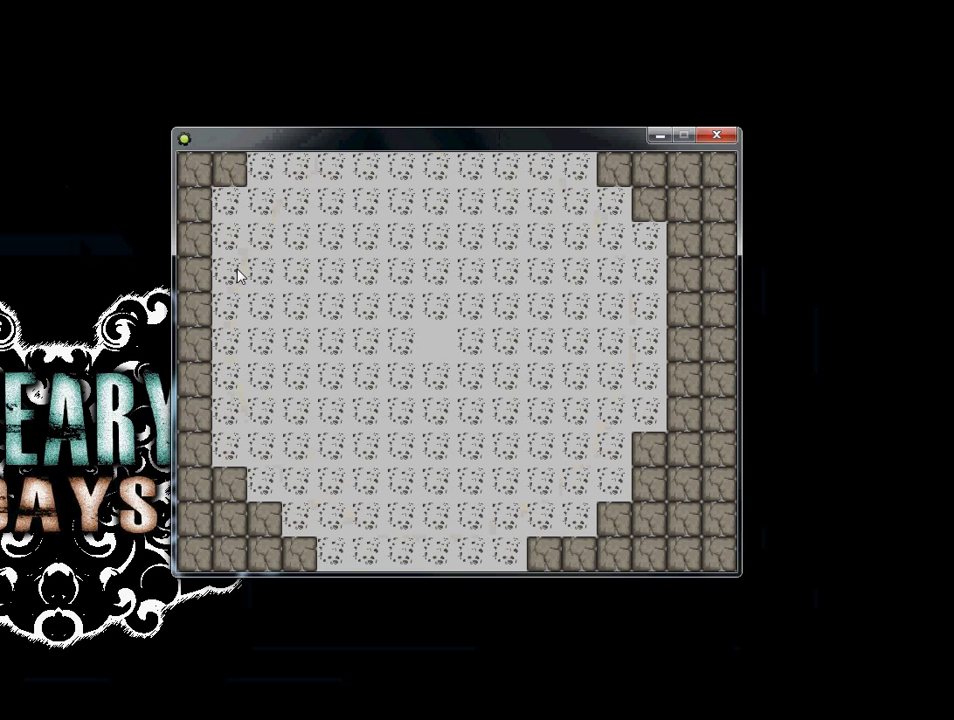
- Close the test game window to return to room0's editor
click(717, 136)
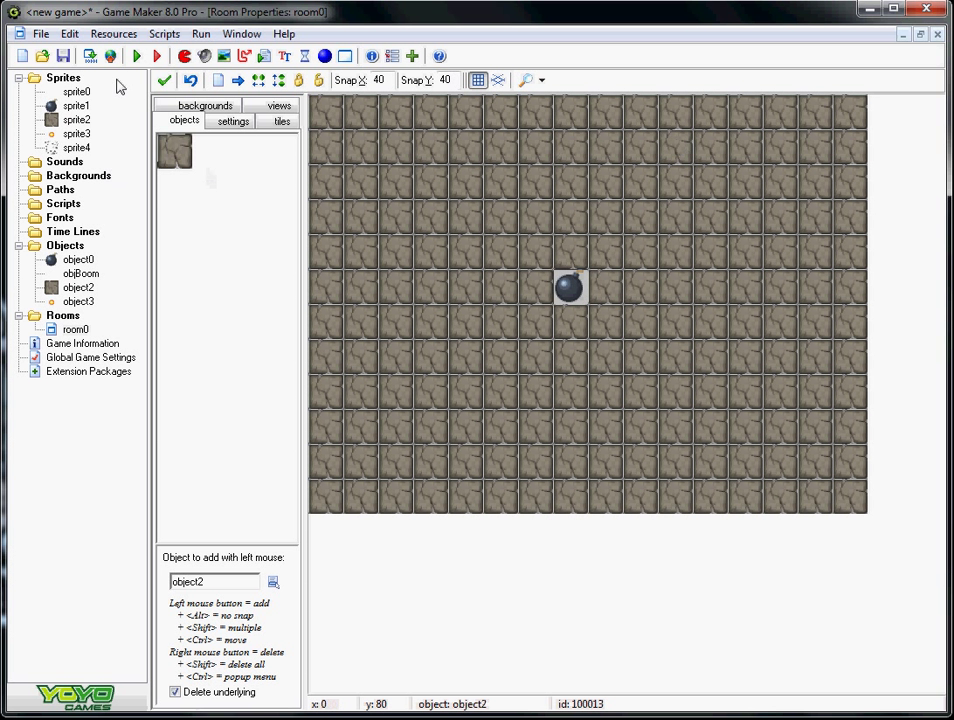